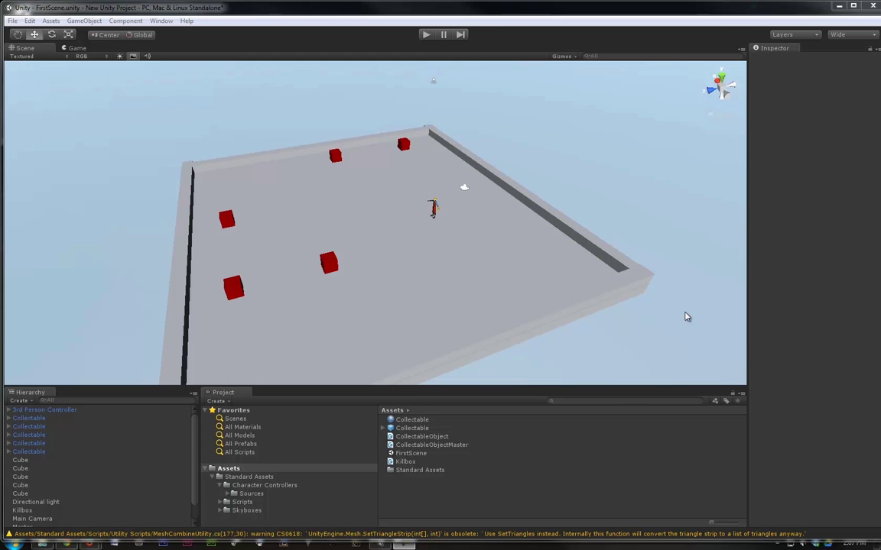
Look over the arena from several angles and view the settings of the floor cube and the Spotlight
left_click_drag(685, 311, 509, 307, "alt")
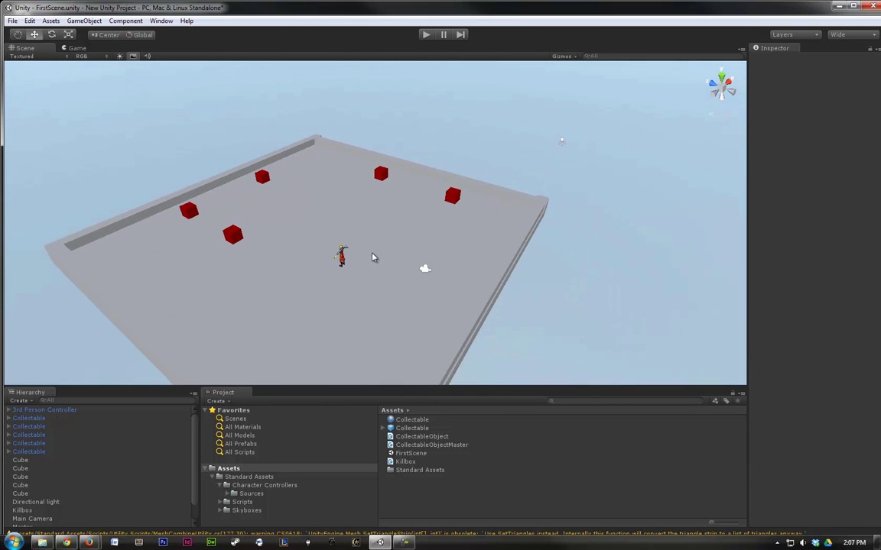
left_click(358, 218)
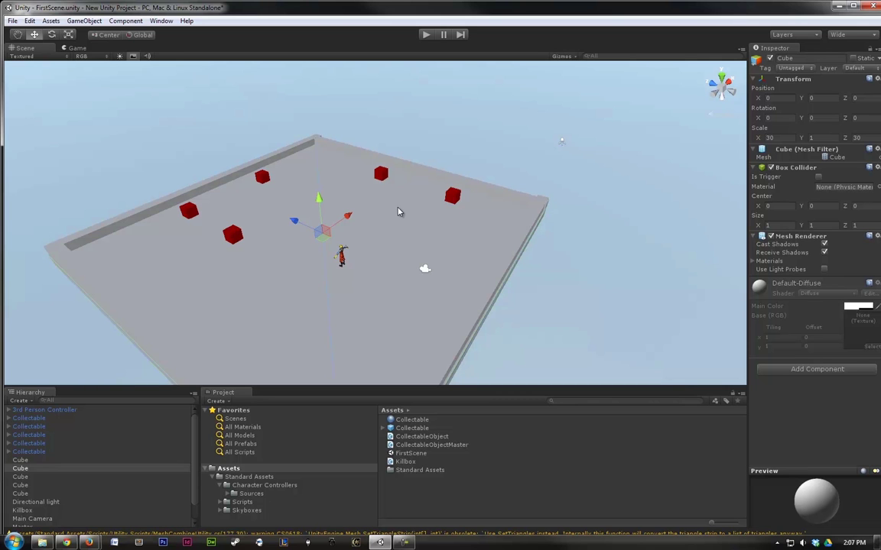
right_click_drag(399, 210, 503, 175)
left_click(515, 156)
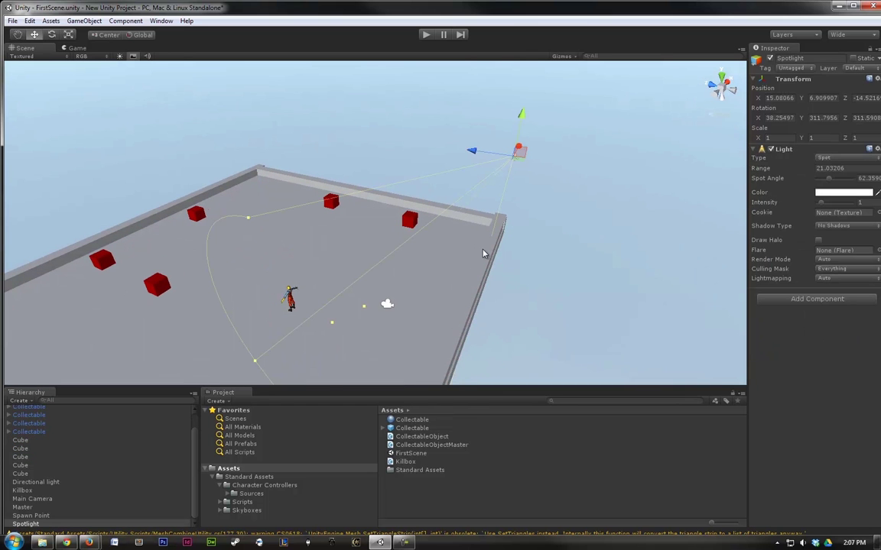
mouse_move(483, 251)
right_mouse_down()
mouse_move(537, 237)
mouse_move(552, 261)
mouse_move(472, 263)
mouse_move(490, 257)
right_mouse_up()
scroll(112, 497, "up", 2)
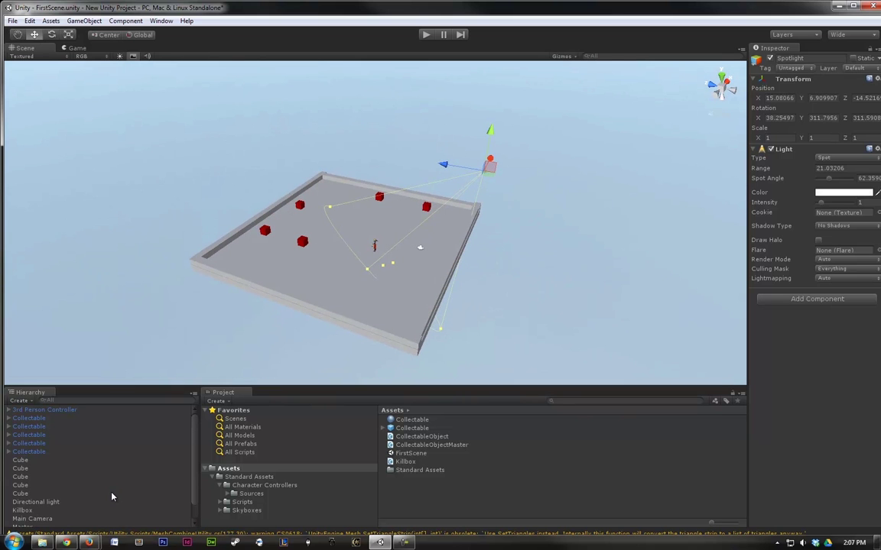
Select the Directional light and frame it in the Scene view together with the arena
scroll(112, 497, "down", 2)
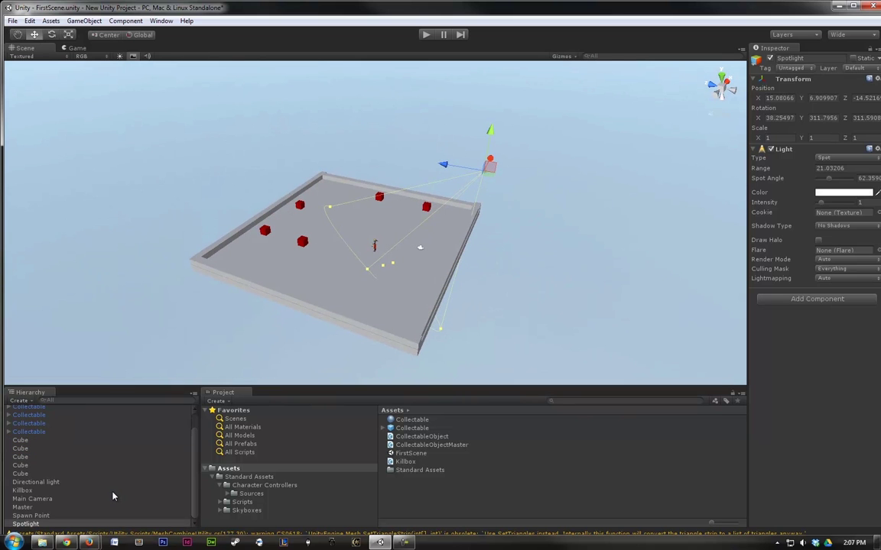
left_click(56, 483)
key("f")
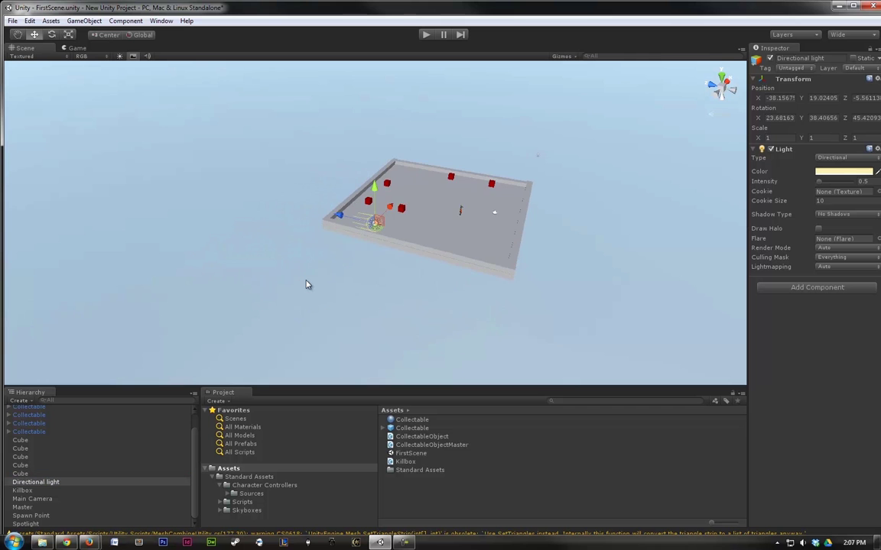
right_click_drag(486, 259, 505, 248)
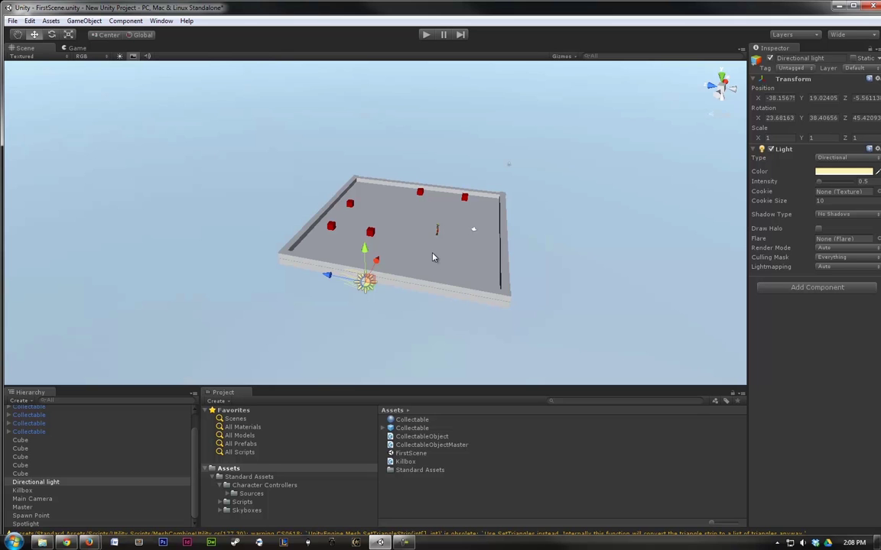
Rotate the Directional light to about X 33, Y 81, Z 253 and turn on scene lighting in the Scene view
key("e")
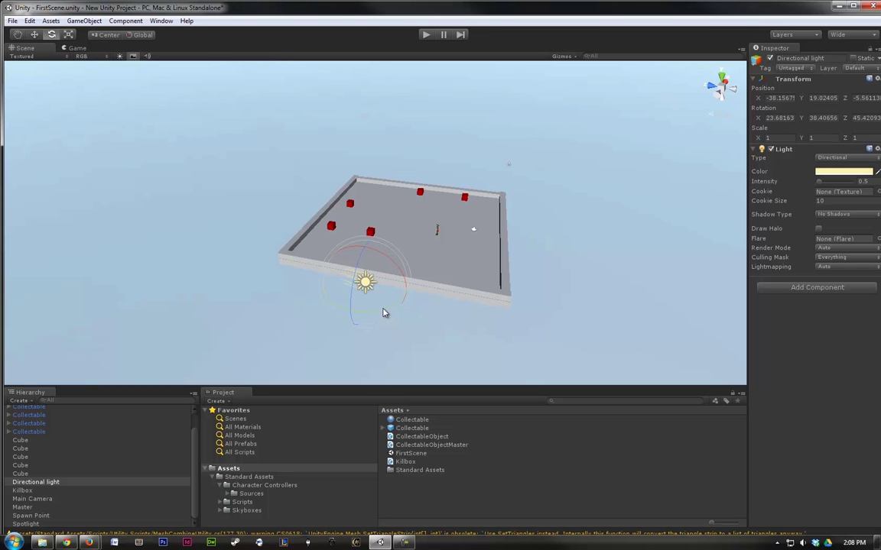
left_click_drag(383, 313, 268, 208)
left_click_drag(365, 281, 377, 258)
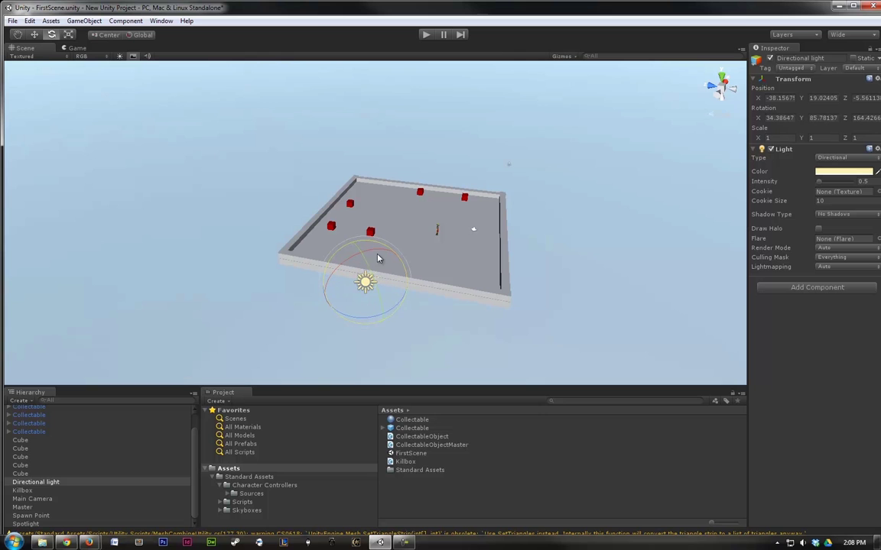
left_click(119, 57)
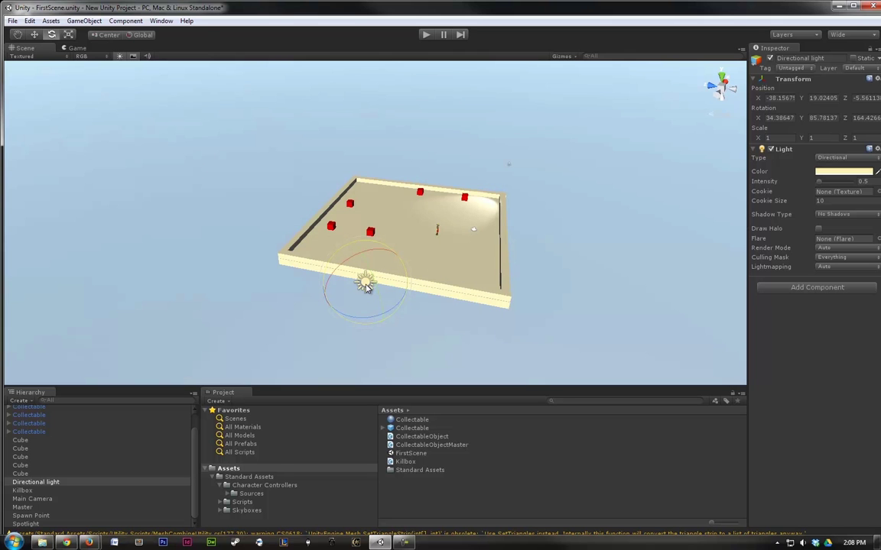
left_click_drag(331, 257, 386, 280)
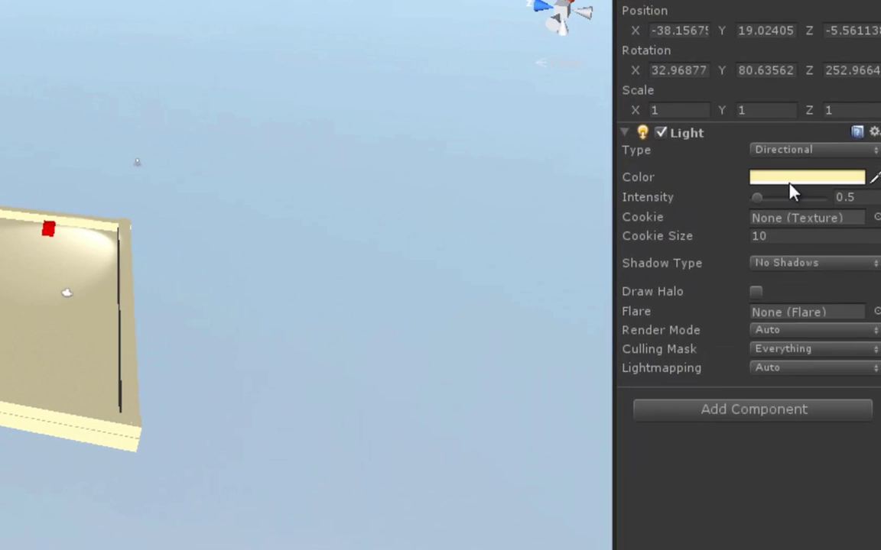
Set the Directional light's intensity to 0.5 and its shadow type to Hard Shadows
left_click_drag(761, 205, 756, 204)
left_click(856, 198)
type("0.5")
left_click(811, 265)
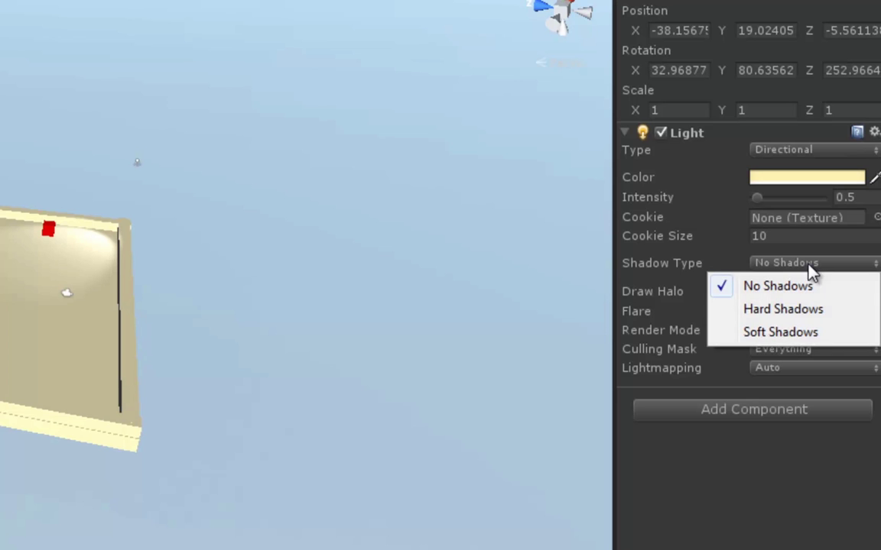
left_click(785, 311)
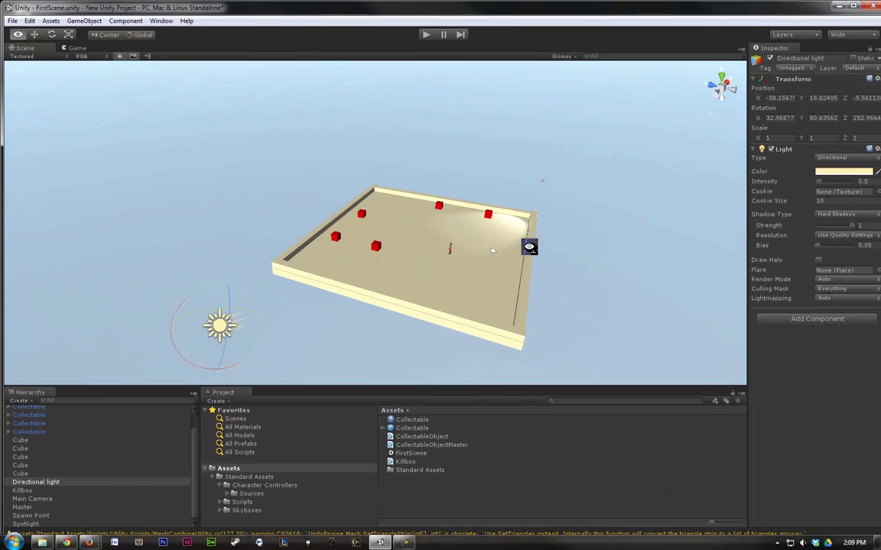
Compare No Shadows and Soft Shadows on the Directional light, and return its shadow type to Hard Shadows
right_click_drag(529, 246, 360, 265)
left_click(838, 214)
left_click(825, 226)
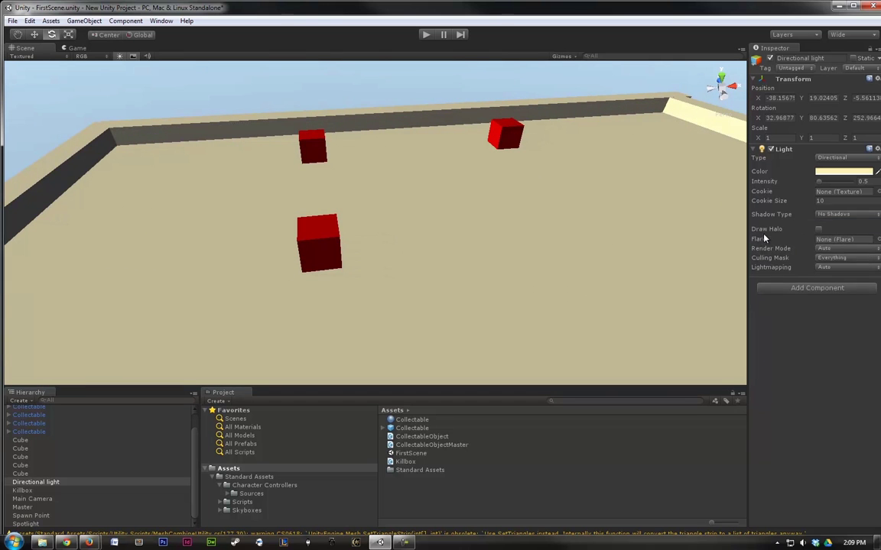
left_click(833, 215)
left_click(830, 249)
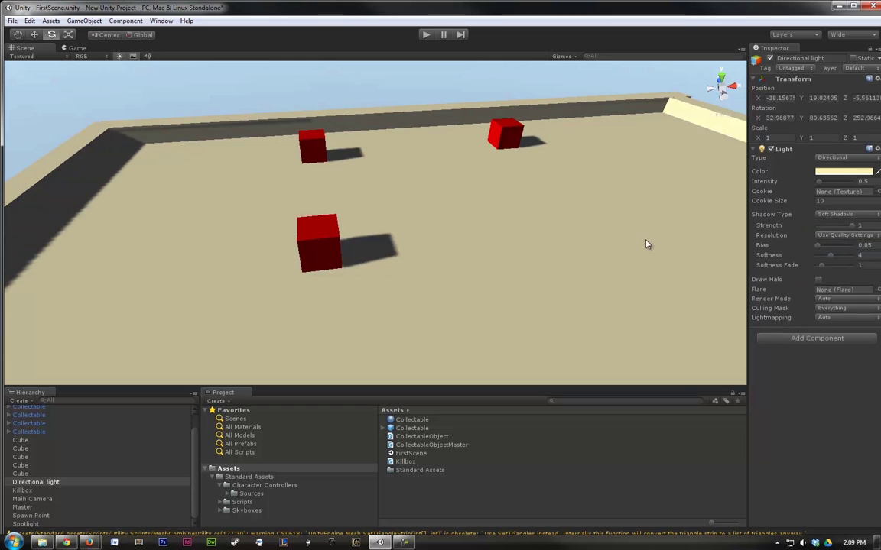
mouse_move(545, 245)
right_mouse_down()
mouse_move(534, 237)
mouse_move(536, 255)
right_mouse_up()
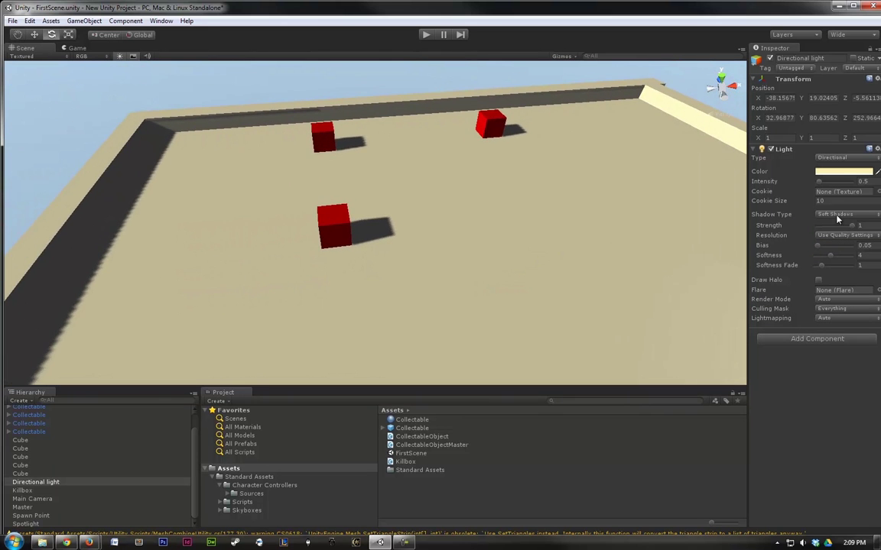
left_click(837, 214)
left_click(832, 237)
Play the scene, walk the character forward to check the cast shadows, and stop playback
left_click_drag(650, 229, 367, 222, "alt")
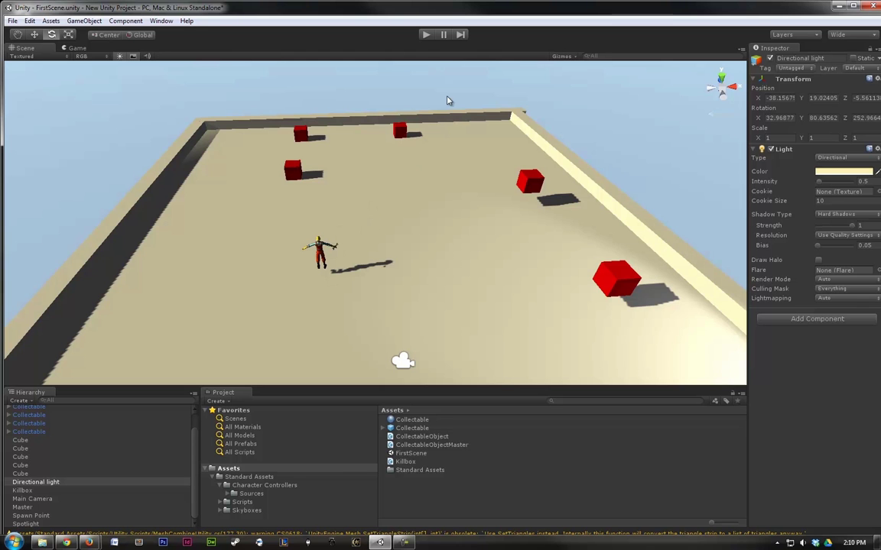
left_click(426, 34)
key("w")
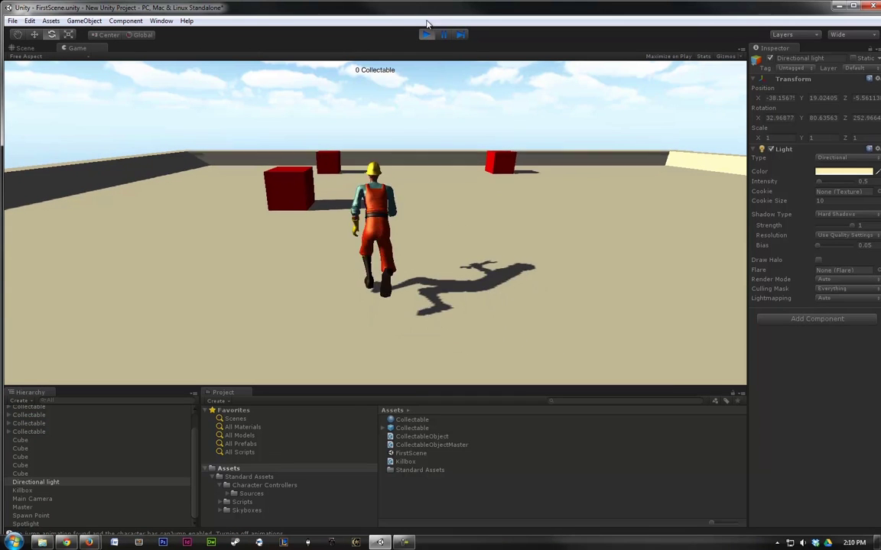
left_click(426, 34)
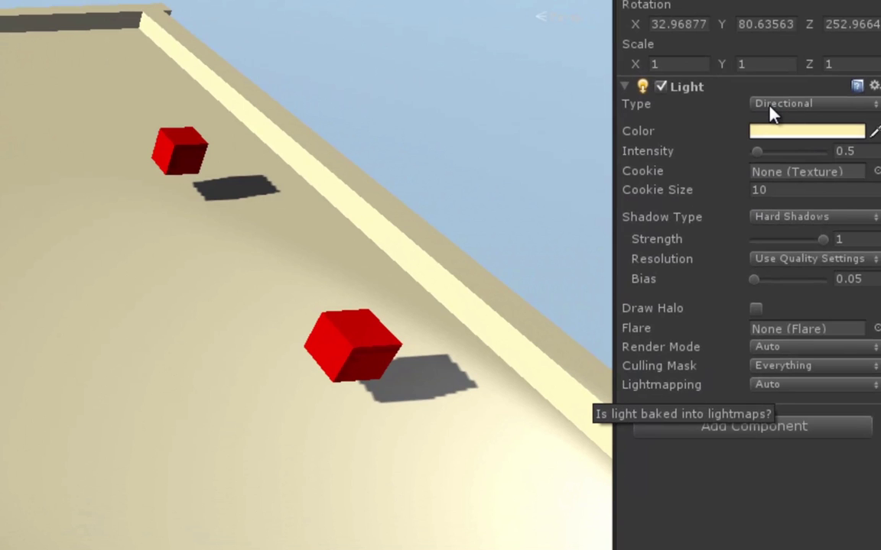
left_click(772, 107)
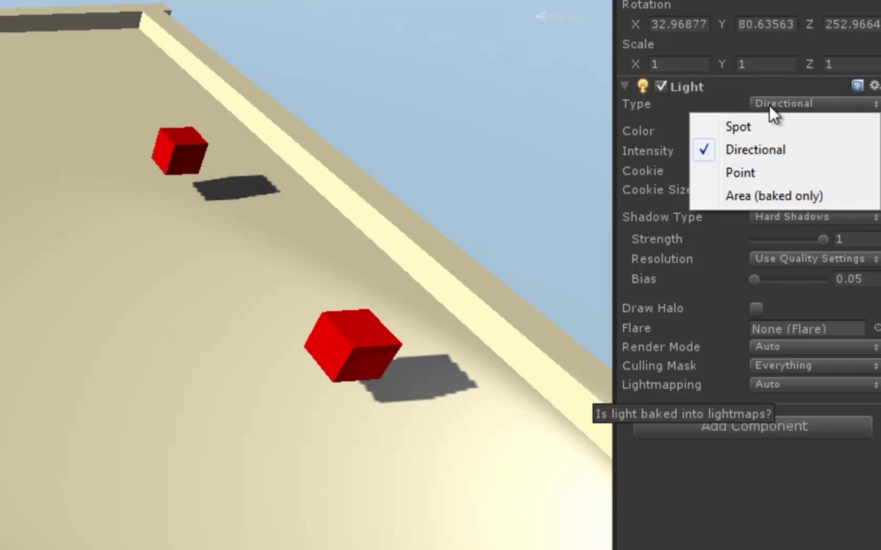
left_click(776, 535)
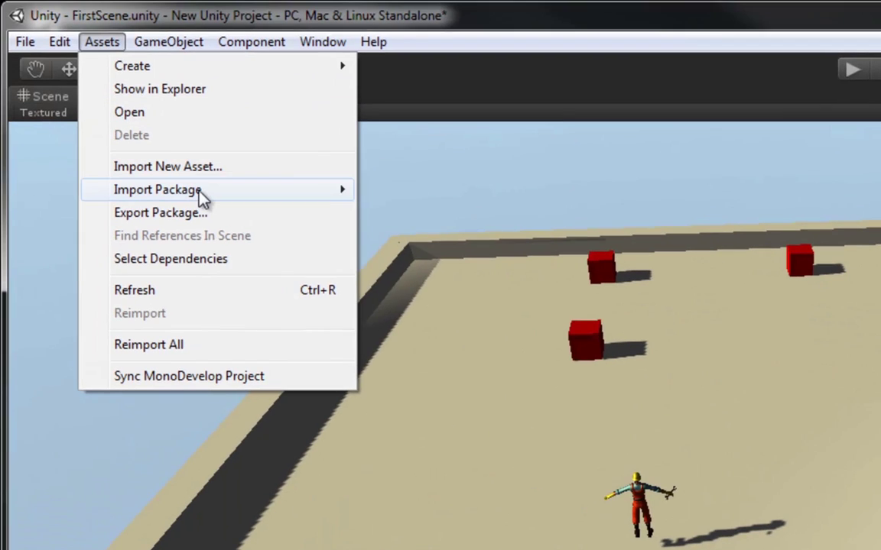
Import the Light Cookies package with all of its items into the project
mouse_move(203, 198)
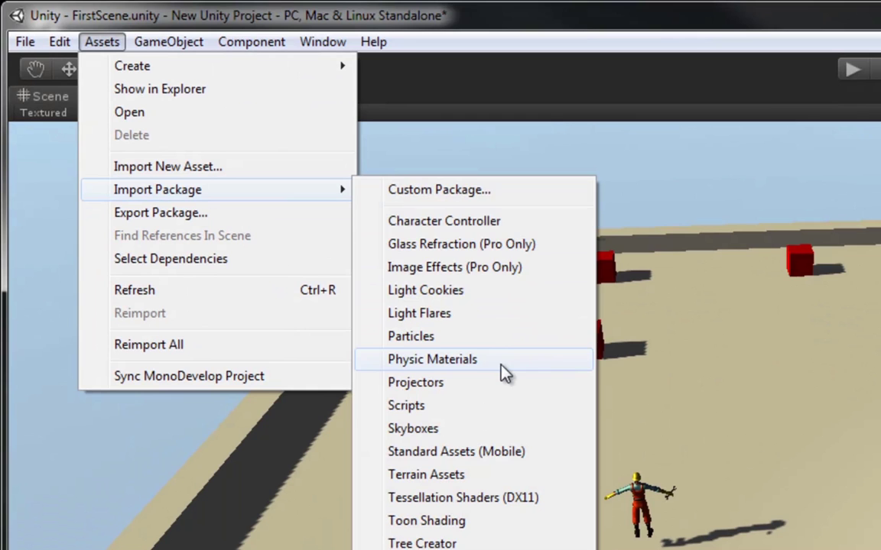
left_click(482, 291)
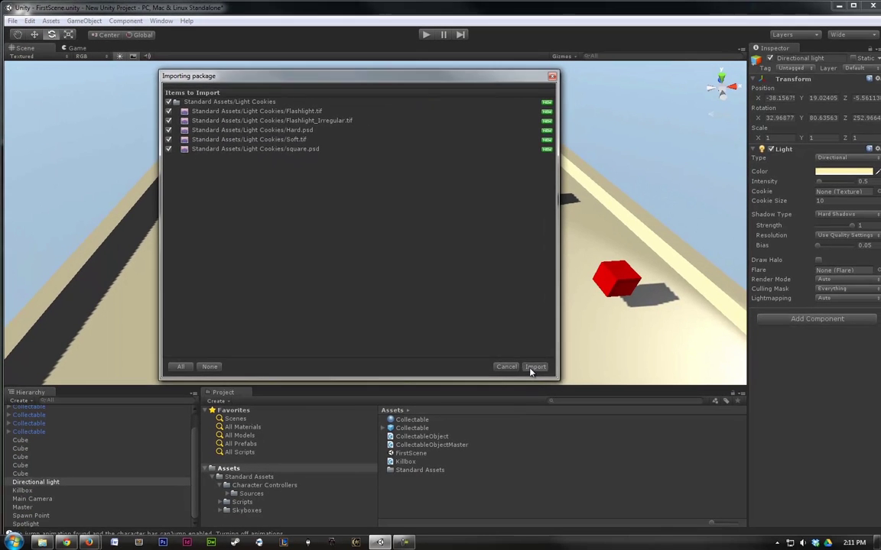
left_click(533, 366)
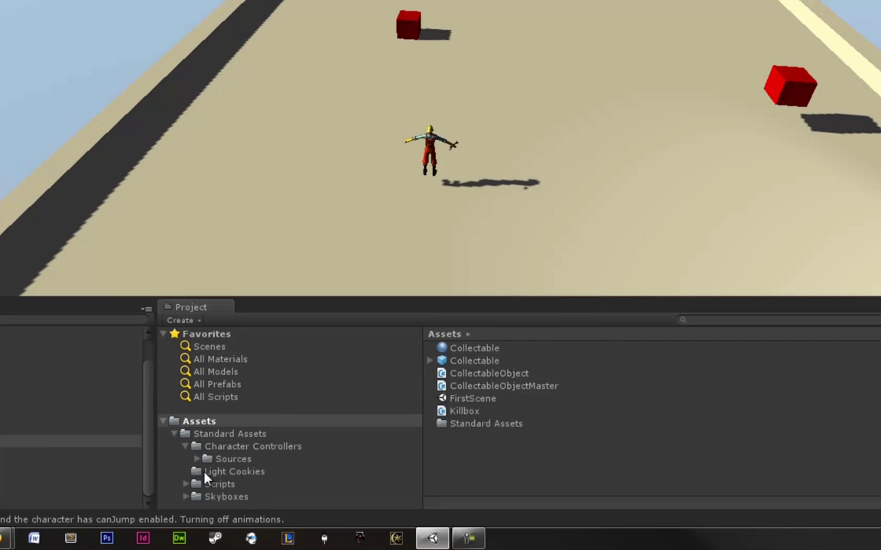
Assign the square texture from the Light Cookies folder as the Directional light's cookie
left_click(243, 502)
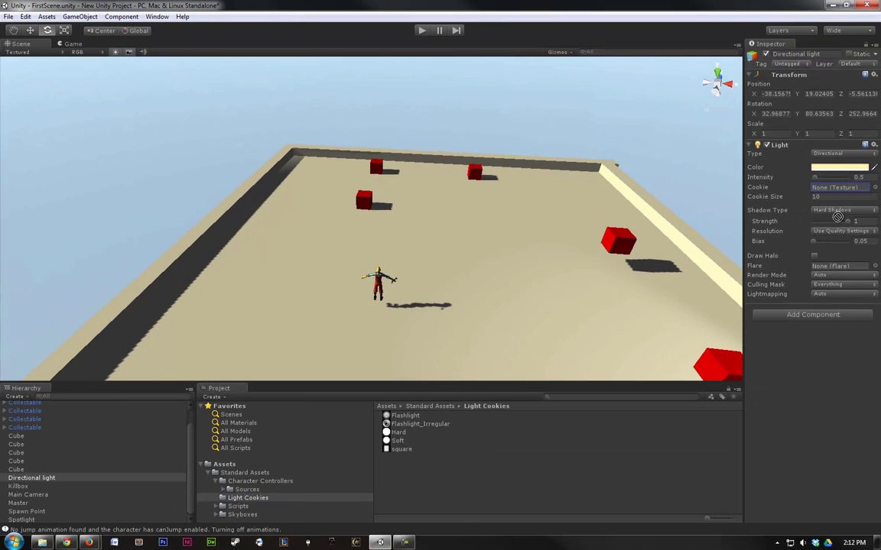
left_click_drag(838, 217, 839, 187)
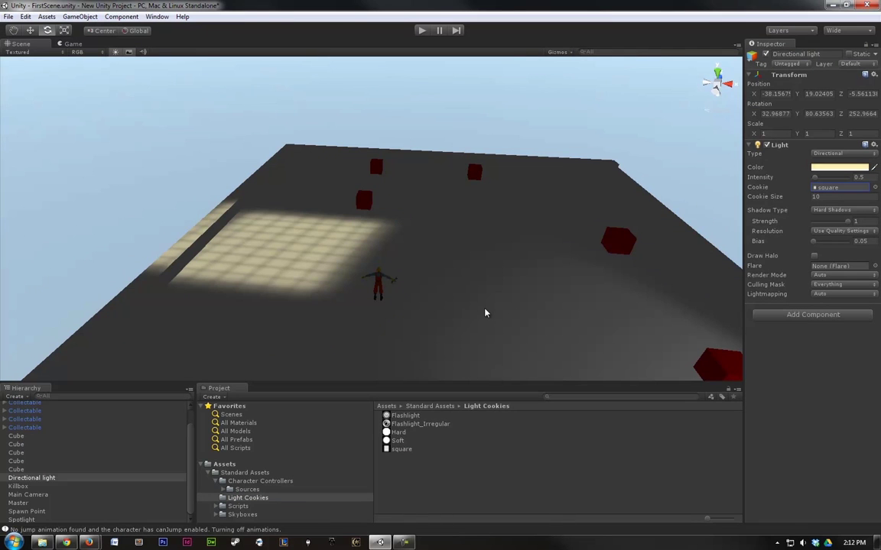
Rotate the Directional light to about X 28, Y 81, Z 254 to shift the projected cookie pattern across the floor
left_click_drag(485, 313, 420, 242, "alt")
left_click_drag(114, 117, 110, 110)
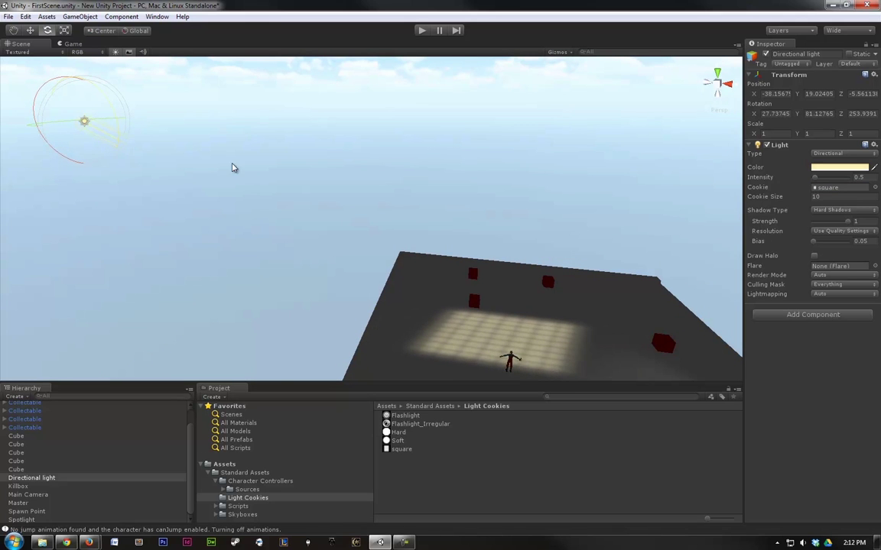
left_click_drag(350, 212, 419, 279, "alt")
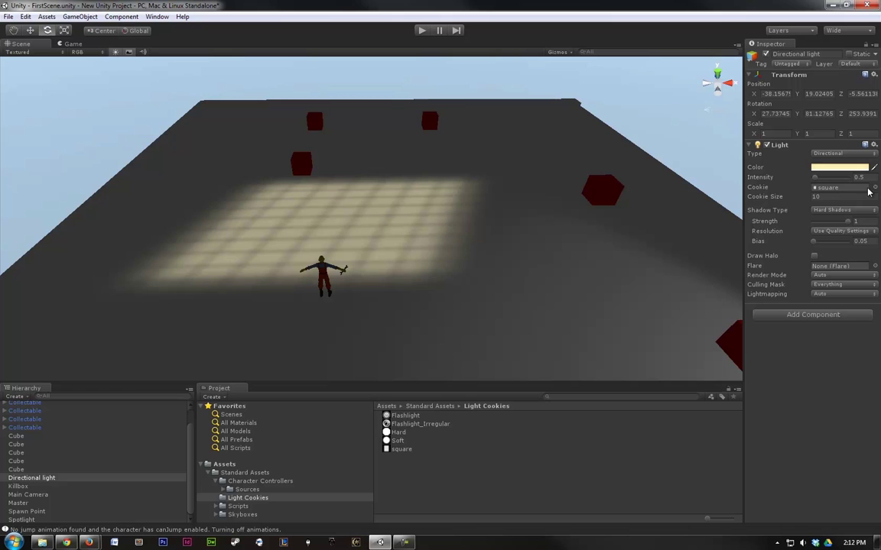
Remove the Directional light's cookie by setting its texture to None
left_click(874, 187)
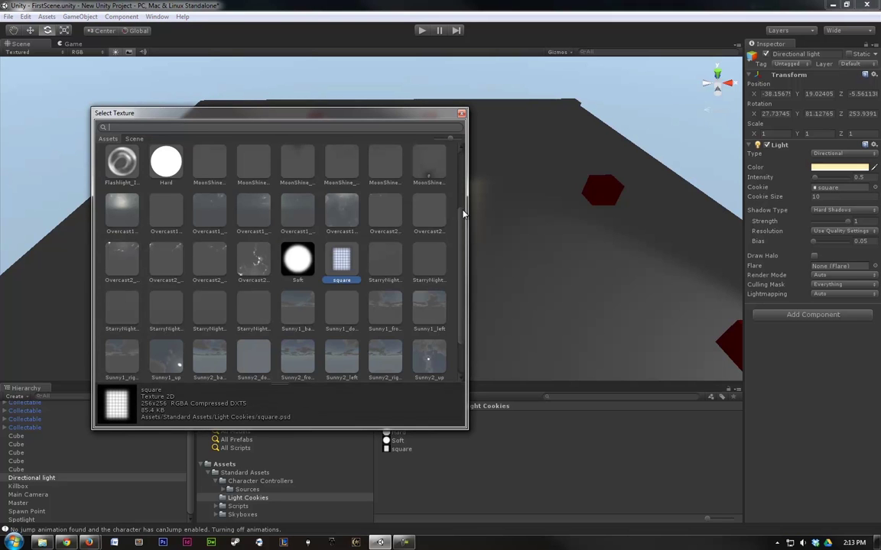
scroll(420, 208, "up", 3)
left_click(118, 159)
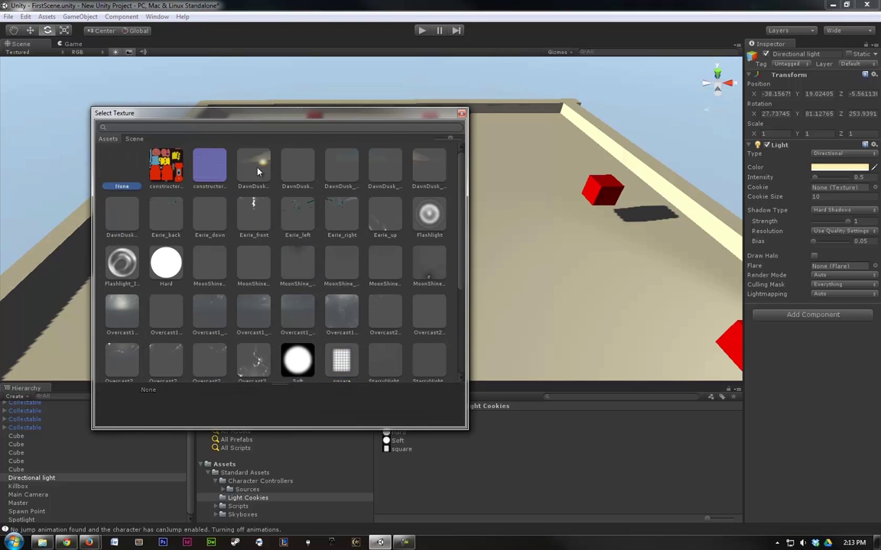
left_click(419, 104)
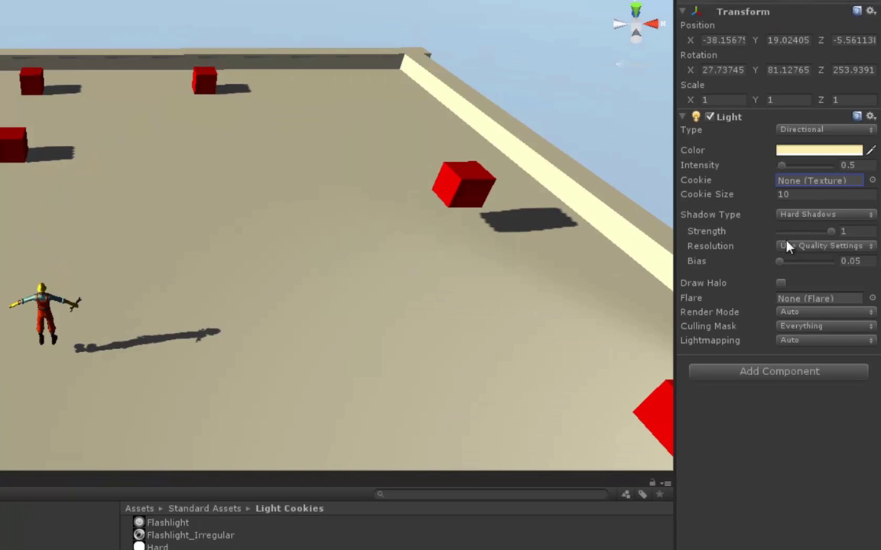
Set the Directional light's shadow strength to 0.84 and its shadow resolution to Very High Resolution
mouse_move(830, 231)
left_mouse_down()
mouse_move(800, 233)
mouse_move(822, 235)
left_mouse_up()
left_click(822, 248)
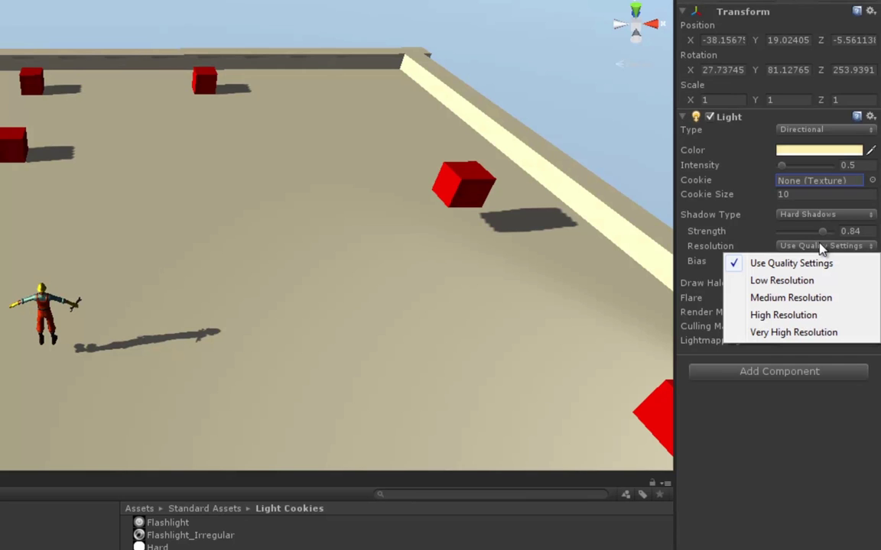
left_click(795, 332)
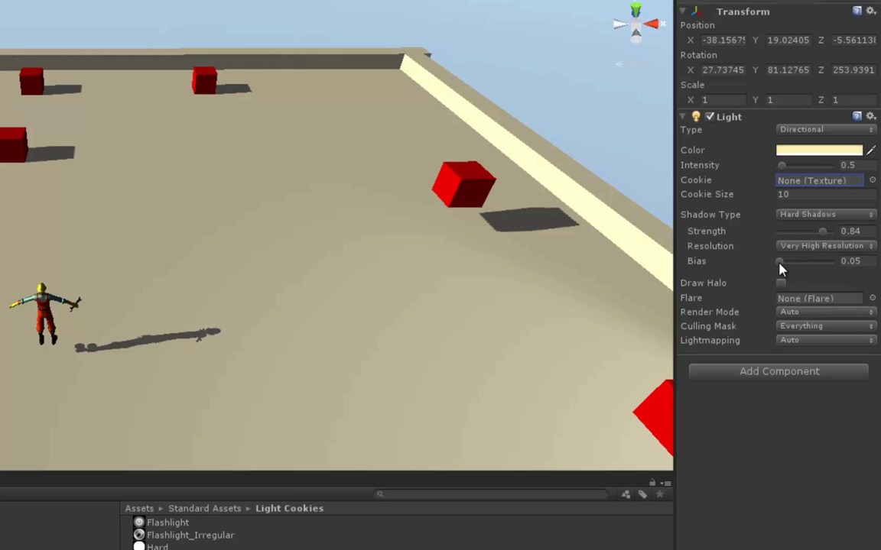
Set the Directional light's shadow bias to 0.67, enable Draw Halo and view the light against the sky
mouse_move(779, 268)
left_mouse_down()
mouse_move(822, 266)
mouse_move(826, 274)
mouse_move(795, 278)
left_mouse_up()
left_click(780, 285)
mouse_move(459, 252)
left_mouse_down("alt")
mouse_move(295, 218)
mouse_move(101, 138)
mouse_move(82, 87)
left_mouse_up("alt")
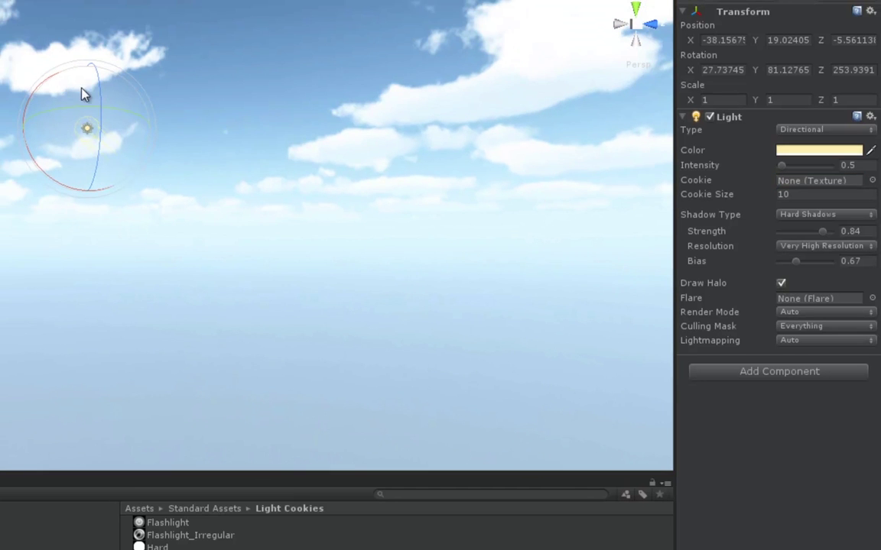
left_click_drag(169, 242, 141, 197, "alt")
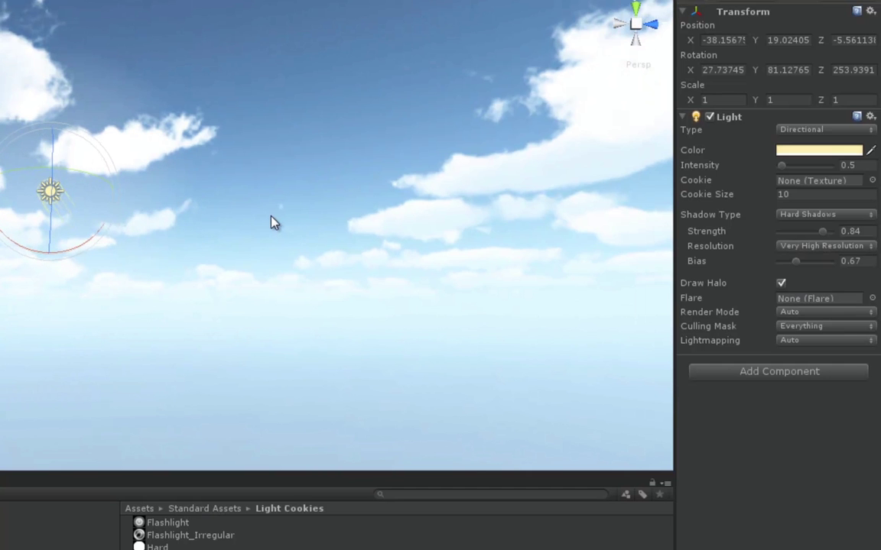
Turn off Draw Halo on the Directional light and look across the sky
mouse_move(272, 221)
left_mouse_down("alt")
mouse_move(275, 141)
mouse_move(310, 11)
mouse_move(289, 187)
mouse_move(285, 144)
mouse_move(336, 306)
left_mouse_up("alt")
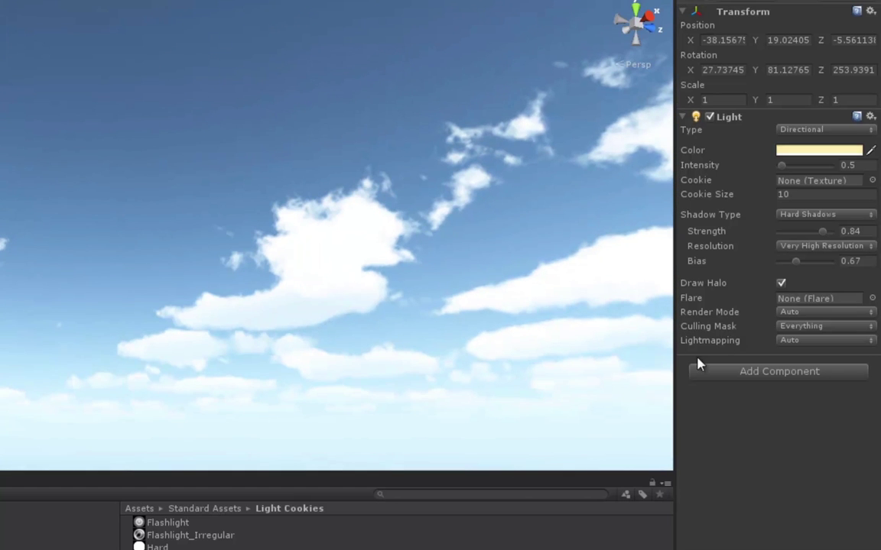
left_click(781, 284)
mouse_move(275, 221)
left_mouse_down("alt")
mouse_move(287, 271)
mouse_move(306, 298)
left_mouse_up("alt")
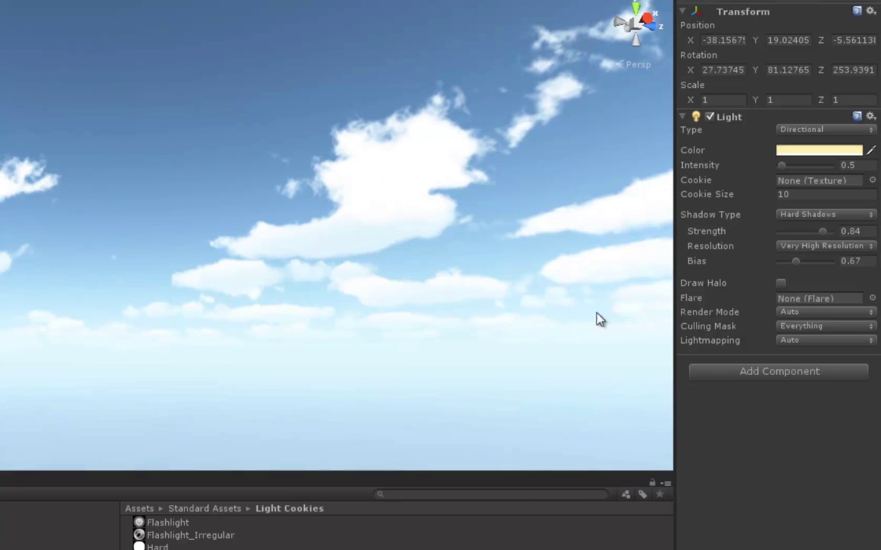
Import the complete Light Flares standard package into the project
left_click(840, 300)
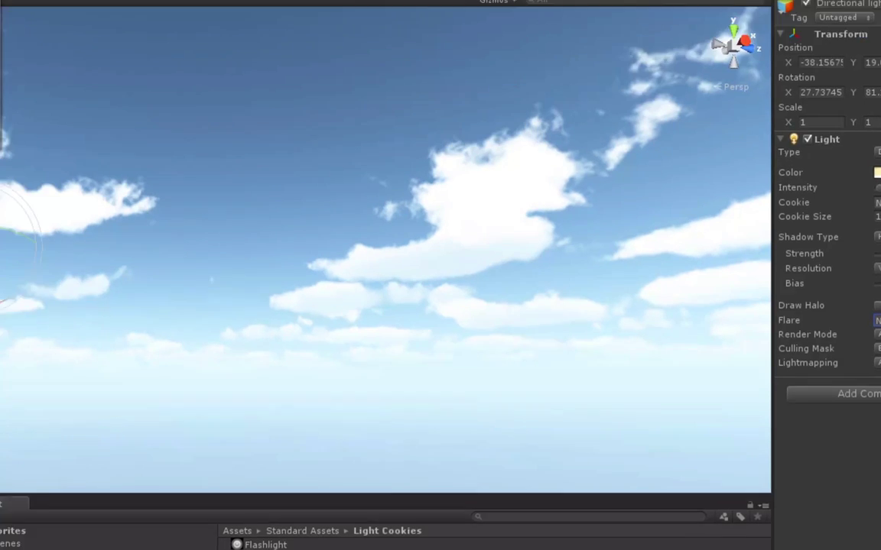
left_click(93, 21)
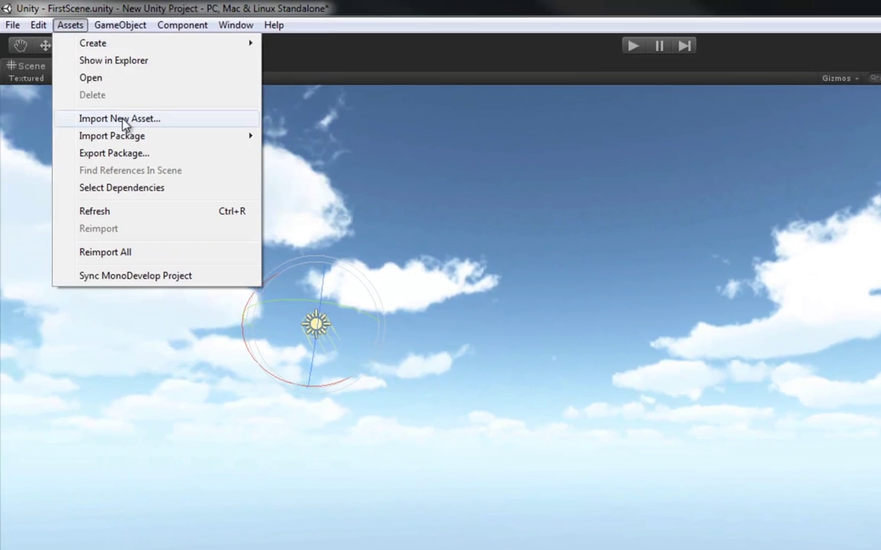
mouse_move(140, 137)
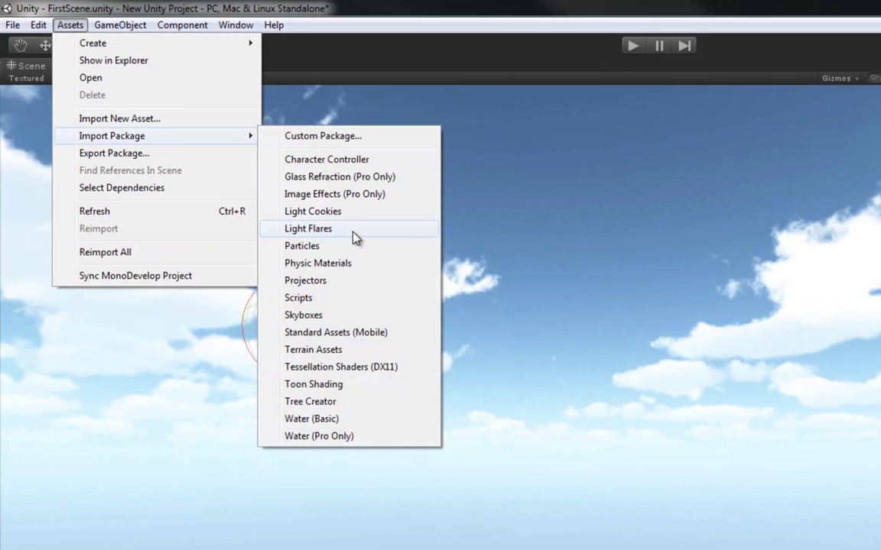
left_click(356, 238)
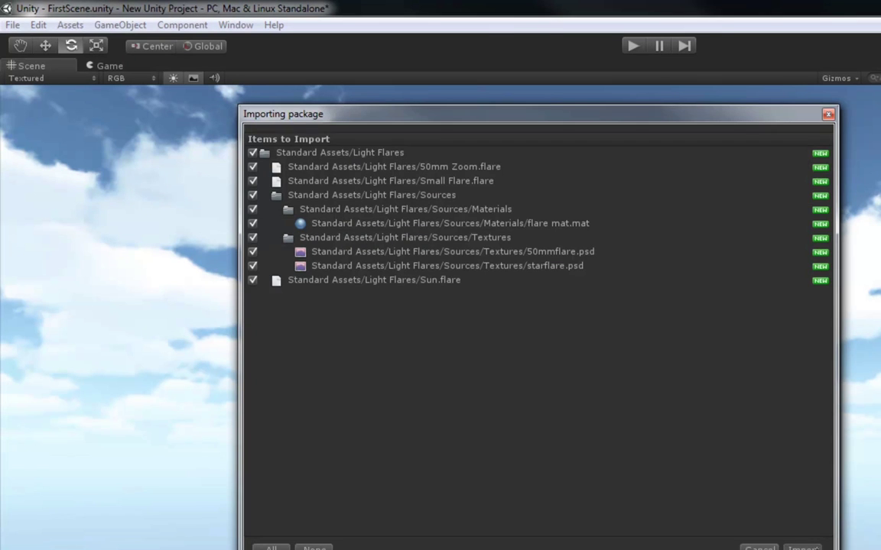
left_click(802, 548)
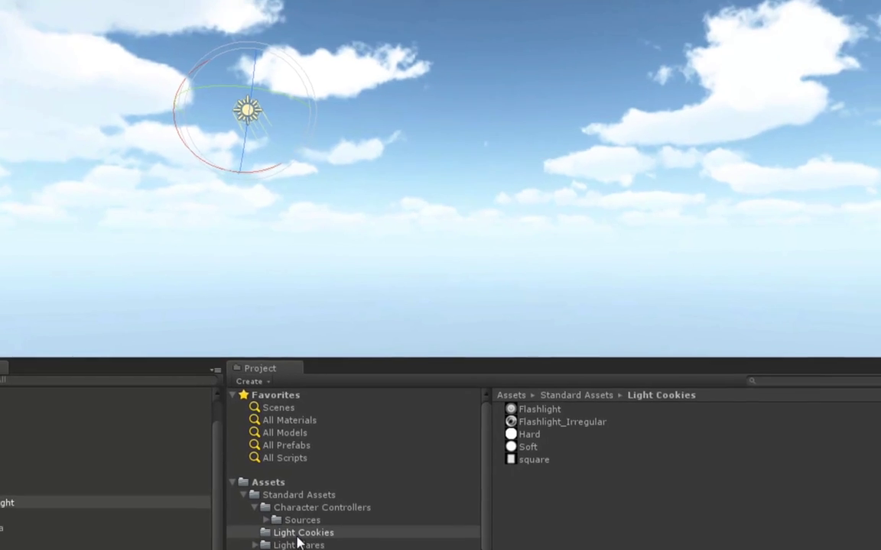
Assign the Sun flare from the Light Flares folder to the Directional light and view it in the sky
left_click(280, 485)
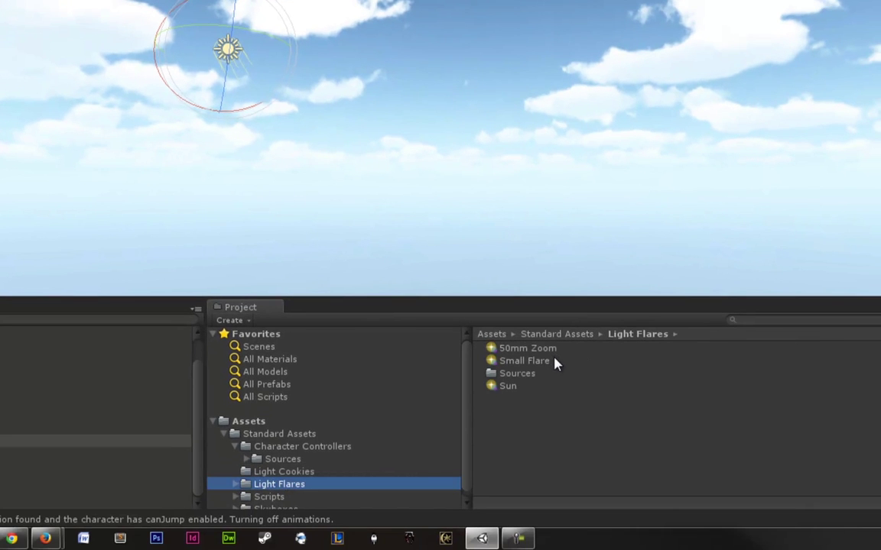
left_click(514, 391)
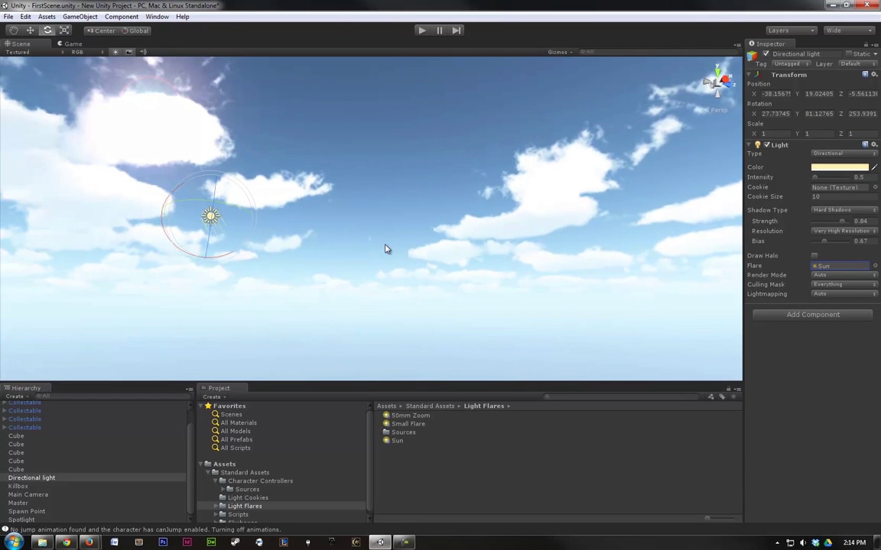
right_click_drag(386, 249, 332, 228)
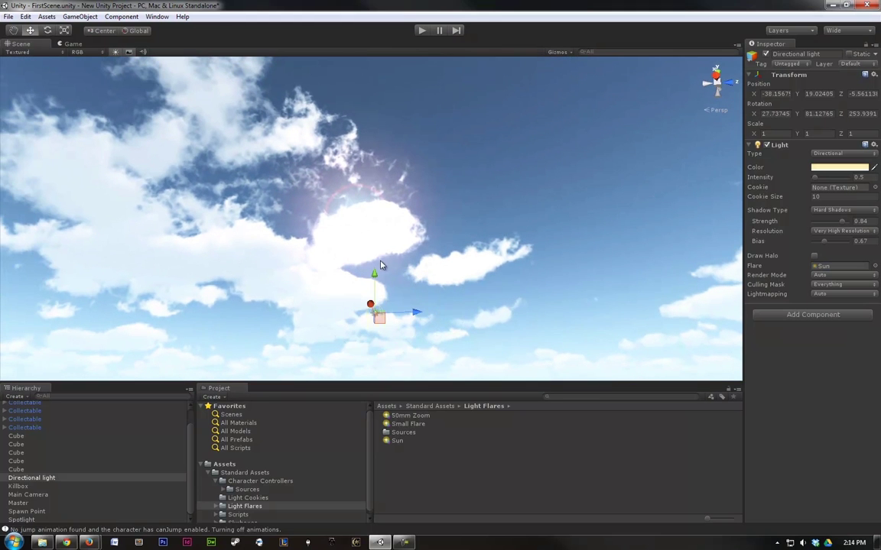
Examine the Directional light's Render Mode, Culling Mask and Lightmapping options, keeping Auto, Everything and Auto
left_click(841, 275)
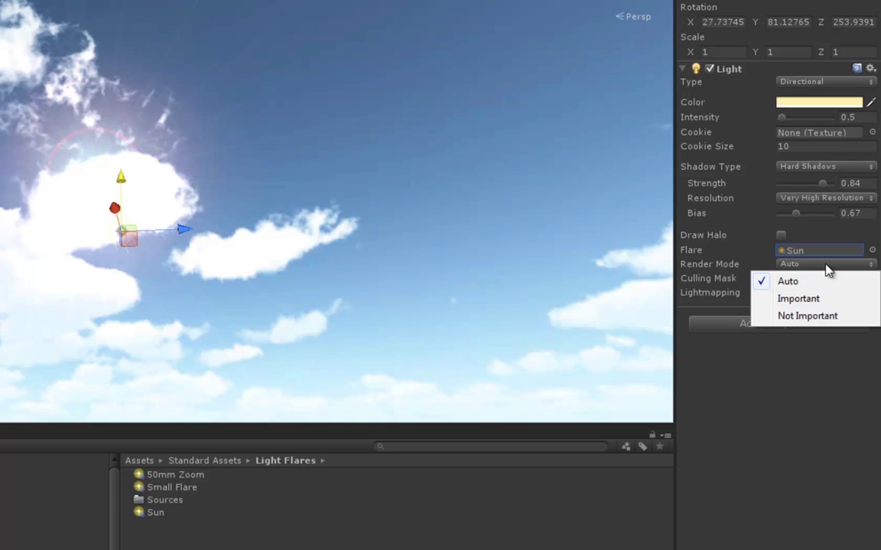
left_click(823, 282)
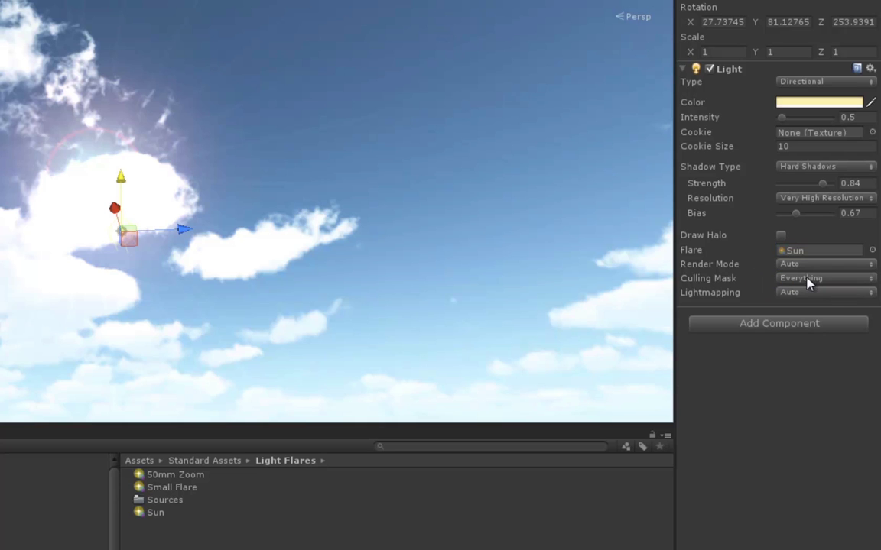
left_click(809, 280)
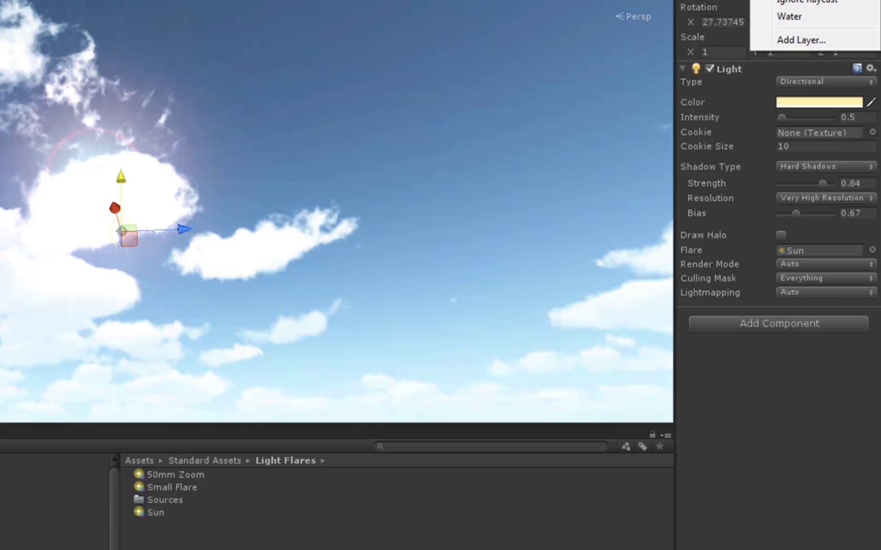
left_click(790, 393)
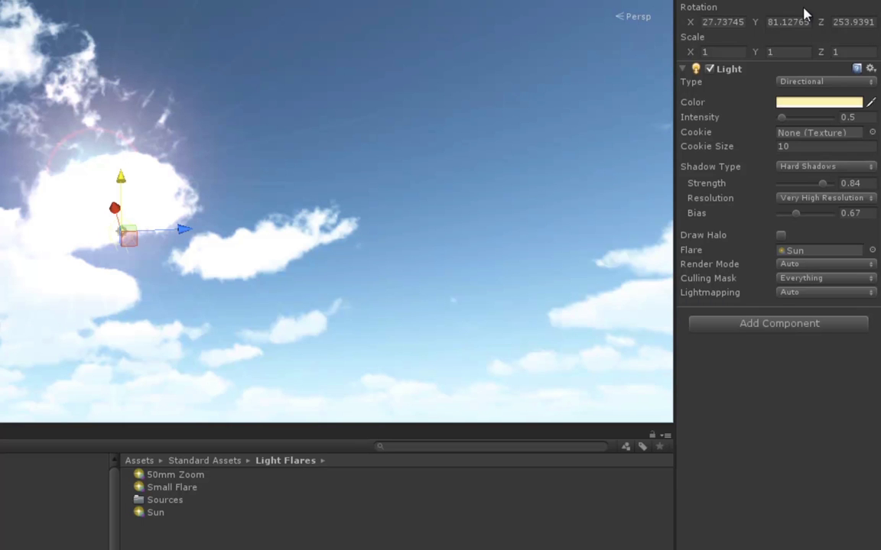
left_click(803, 281)
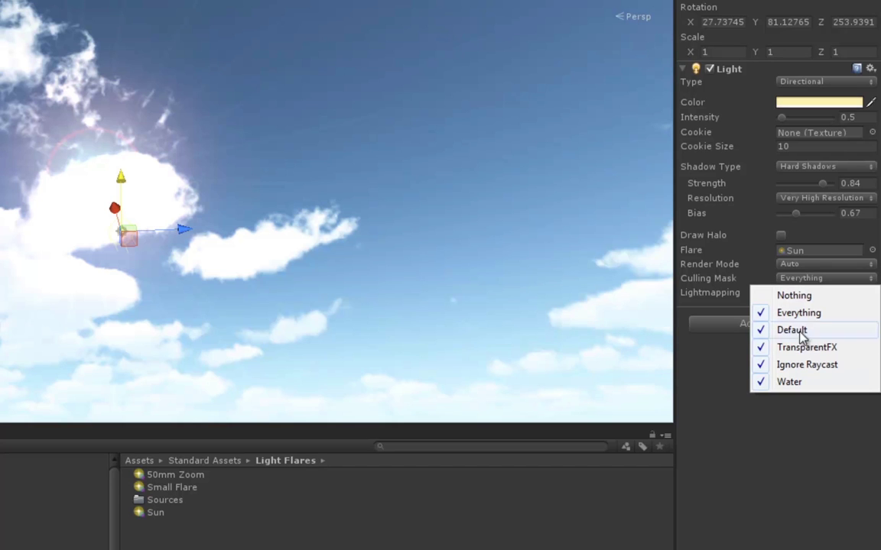
left_click(810, 474)
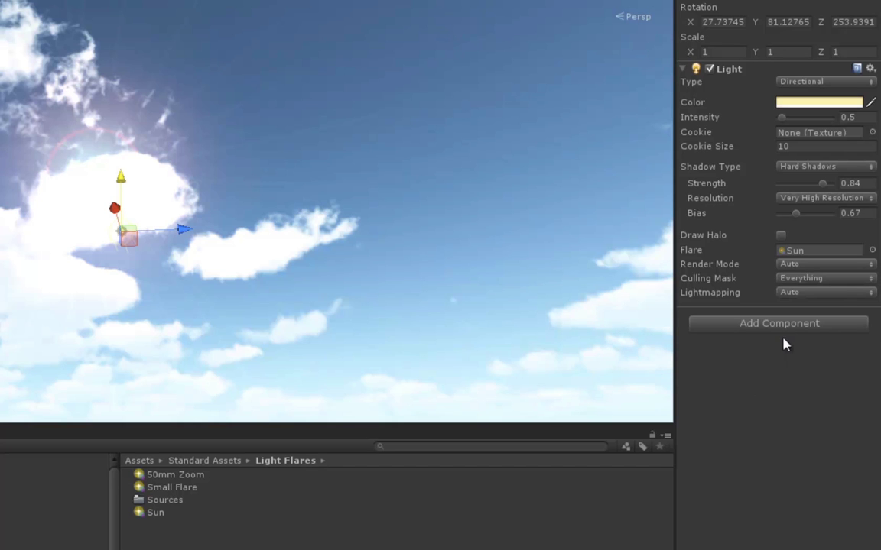
left_click(795, 296)
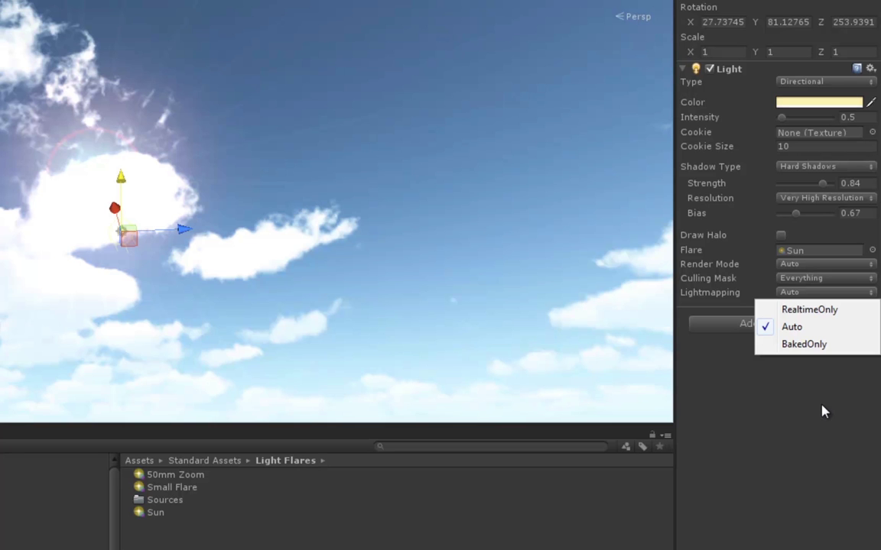
Duplicate the brightly lit side wall, move the copy onto the floor at about X 4.42 and set its Z scale to 1
right_click_drag(461, 334, 230, 330)
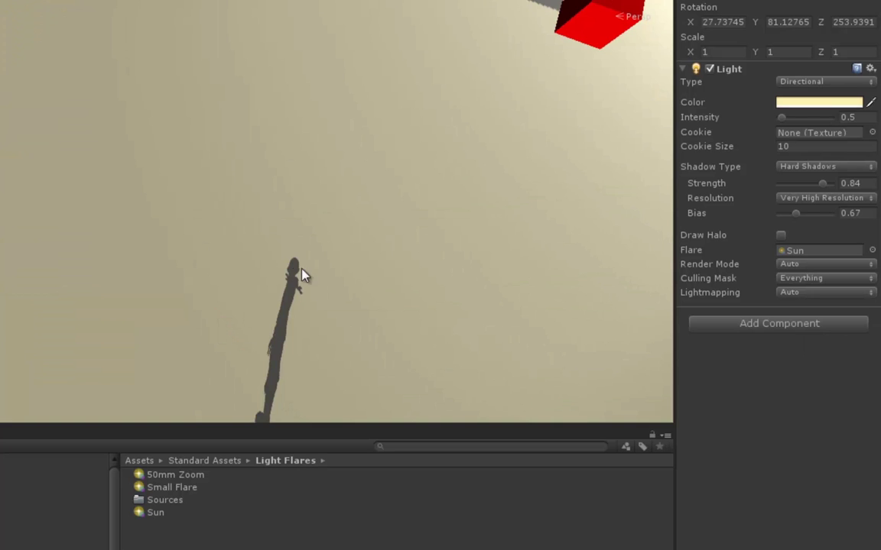
right_click_drag(301, 276, 47, 311)
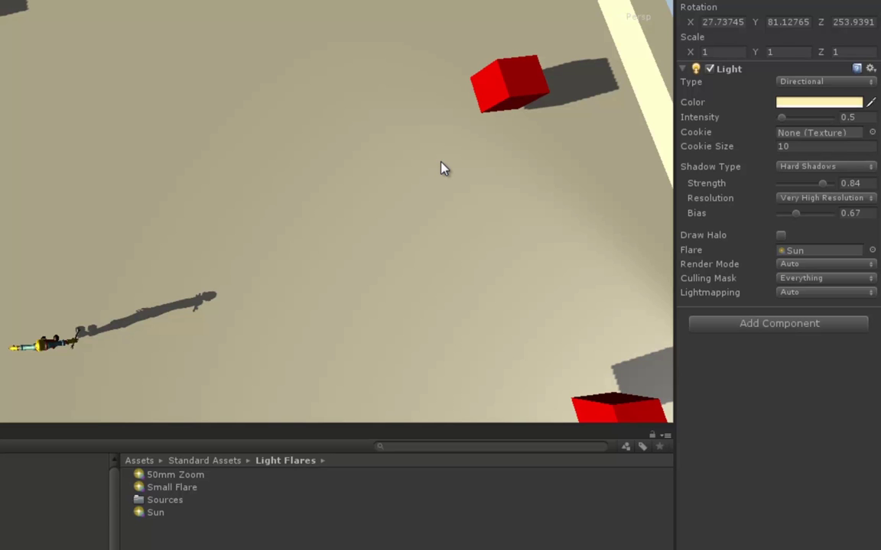
left_click_drag(443, 168, 224, 234, "alt")
left_click_drag(147, 209, 173, 264, "alt")
left_click(529, 129)
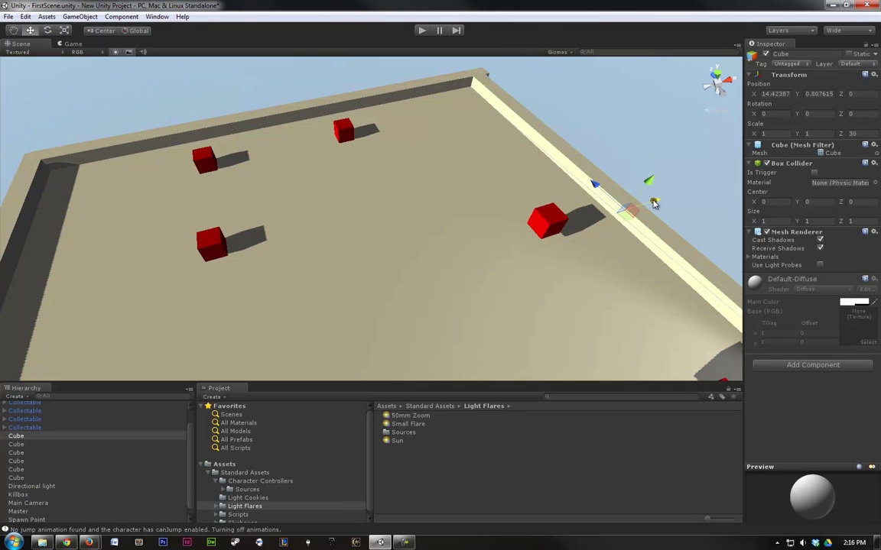
left_click_drag(654, 204, 476, 261)
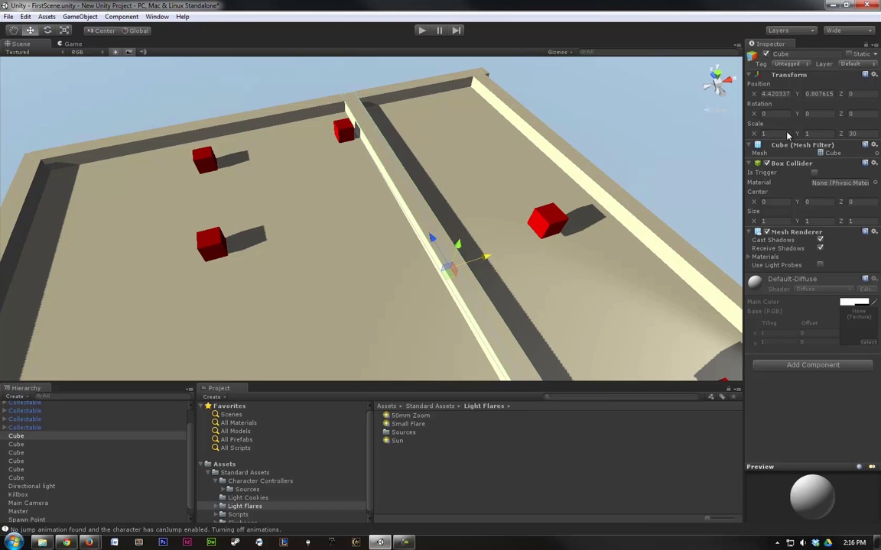
left_click(858, 133)
type("1")
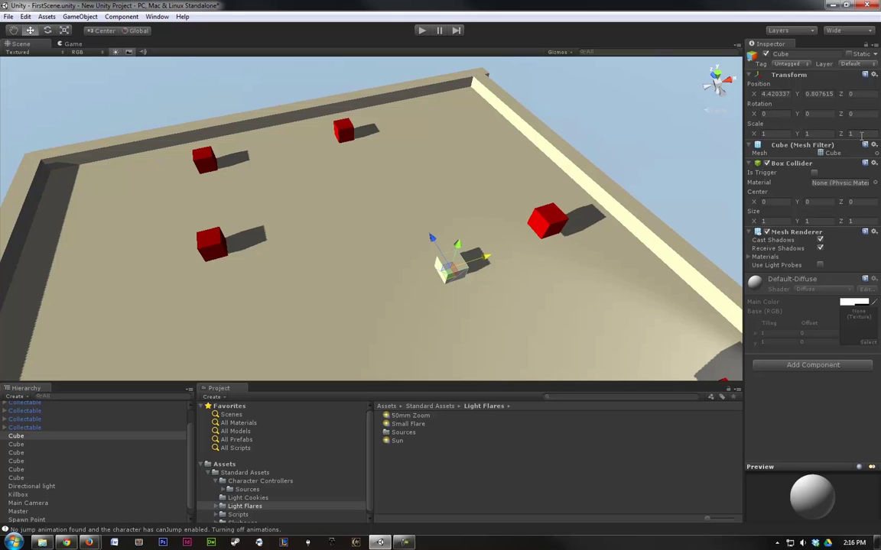
Scale the new cube on the floor up uniformly to about 2.64
left_click_drag(465, 211, 438, 218, "alt")
key("r")
left_click_drag(410, 267, 269, 221)
Stack a duplicate cube on the large one at about Y 2.63, Z -0.96, scaled uniformly to about 1.46
key("w")
left_click_drag(351, 214, 264, 155)
key("r")
left_click_drag(269, 190, 294, 166)
key("w")
left_click_drag(358, 271, 344, 229, "alt")
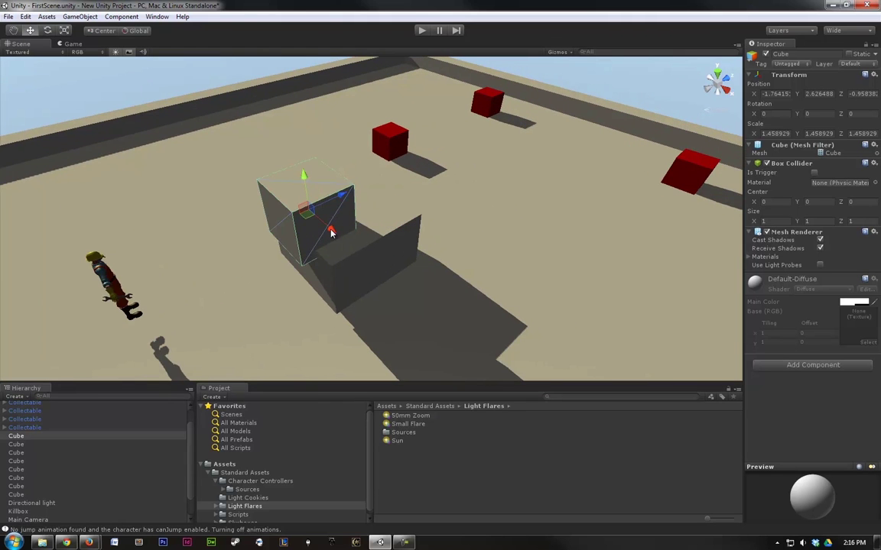
Add a third duplicate as a pillar on the stack at about Y 4.02, Z -0.87, scaled to about 0.89 × 3.26 × 0.89
left_click_drag(363, 193, 361, 132)
left_click_drag(409, 231, 430, 240, "alt")
key("w")
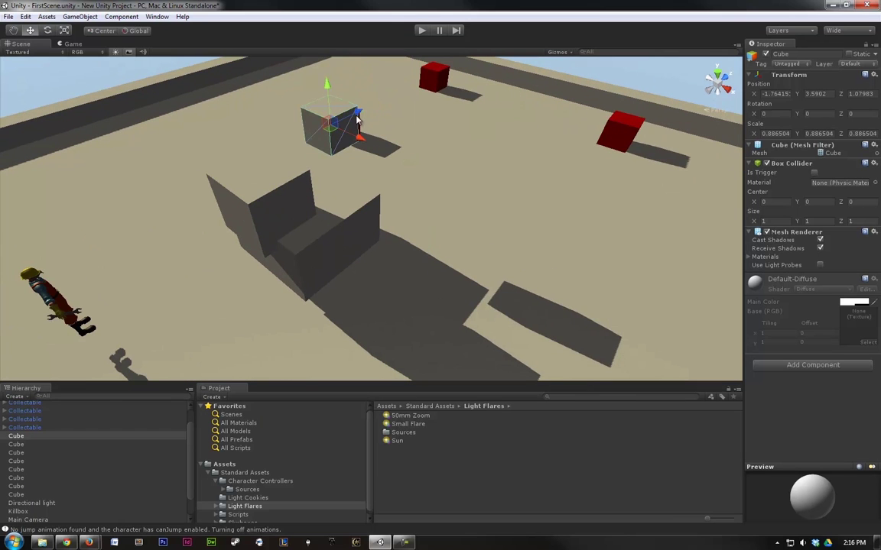
left_click_drag(357, 113, 378, 257)
key("r")
key("w")
left_click_drag(286, 191, 291, 184)
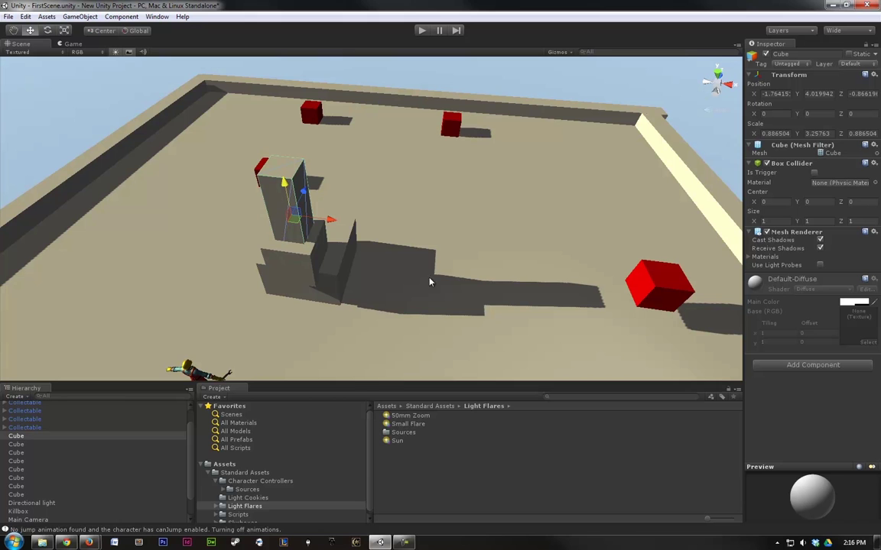
Mark the three stacked cubes as Static and check each one individually
left_click_drag(356, 250, 355, 181, "alt")
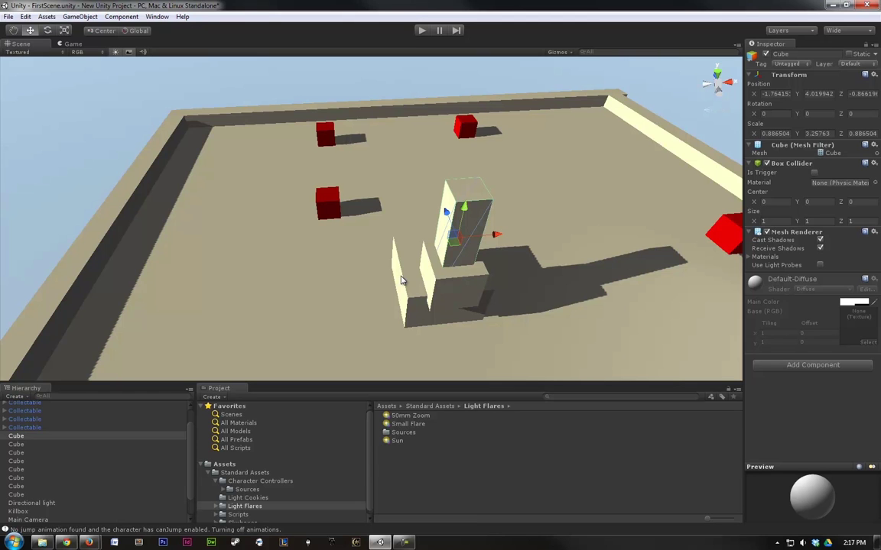
left_click_drag(402, 280, 406, 256, "alt")
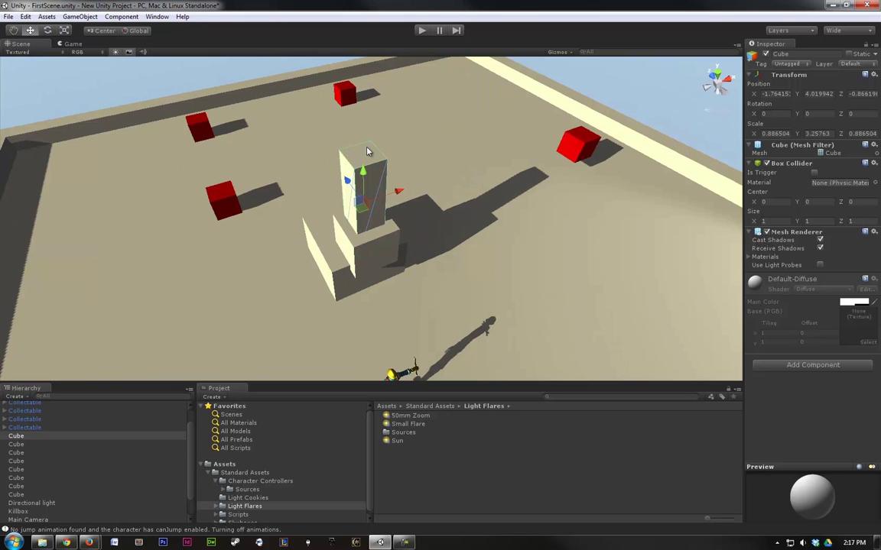
left_click_drag(389, 289, 432, 277, "alt")
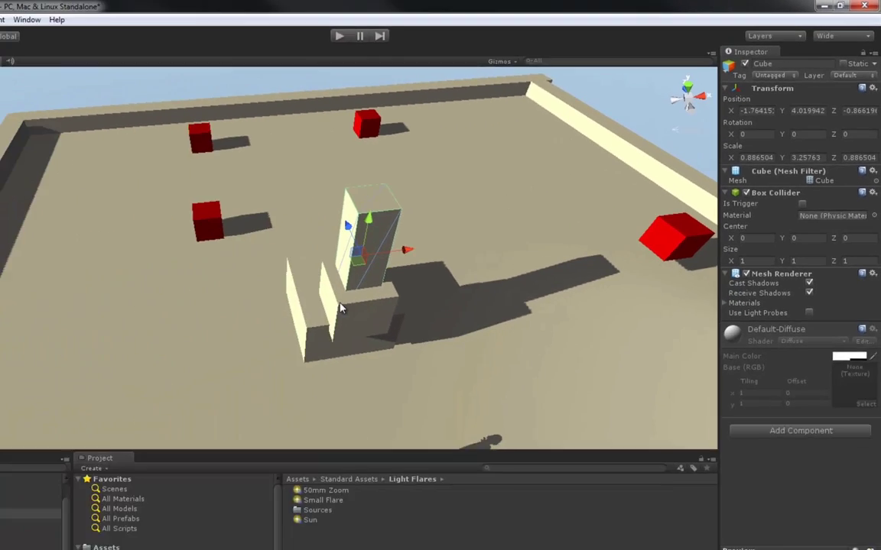
left_click(419, 262, "shift")
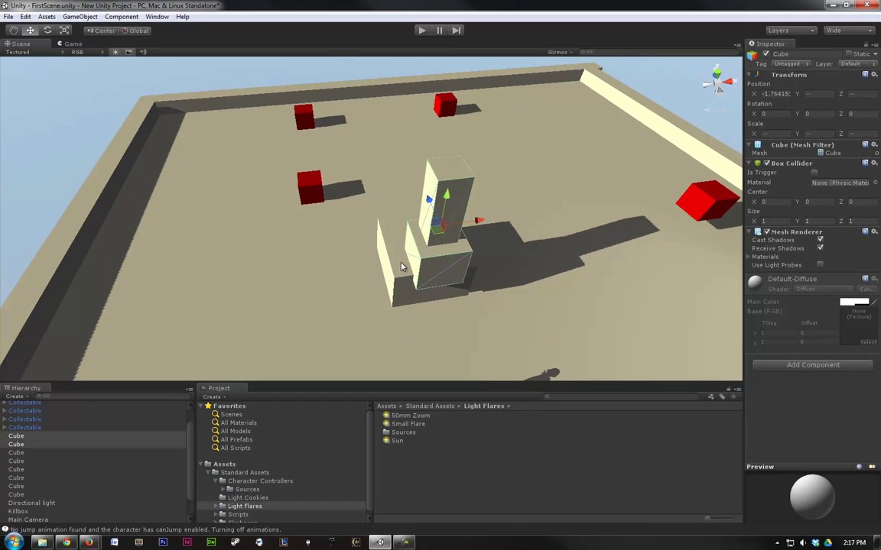
left_click(382, 243, "shift")
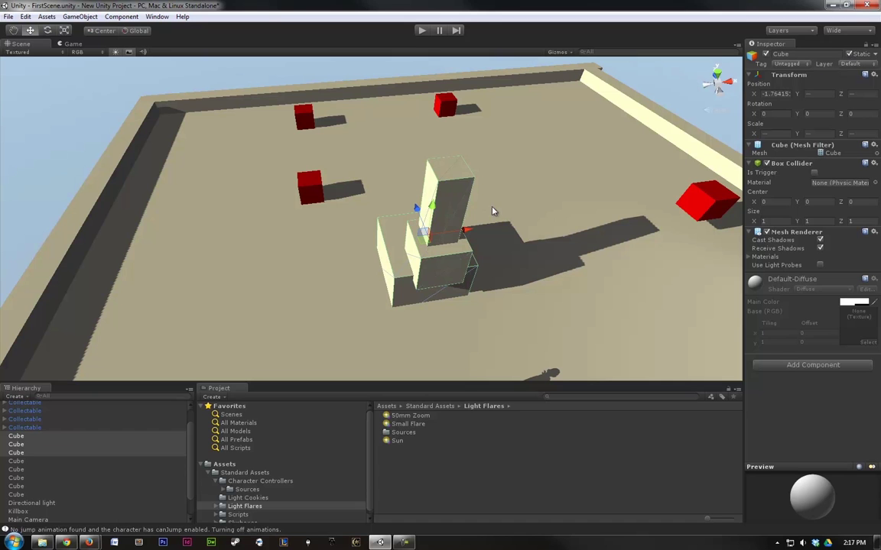
left_click(431, 185)
left_click(405, 220)
left_click(403, 271)
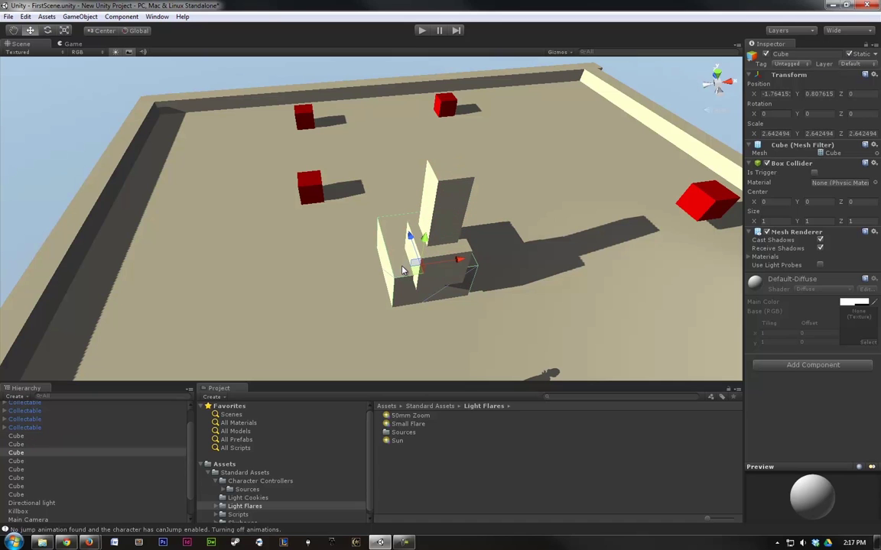
Select the floor together with its four surrounding walls and mark them all as Static
left_click(231, 218)
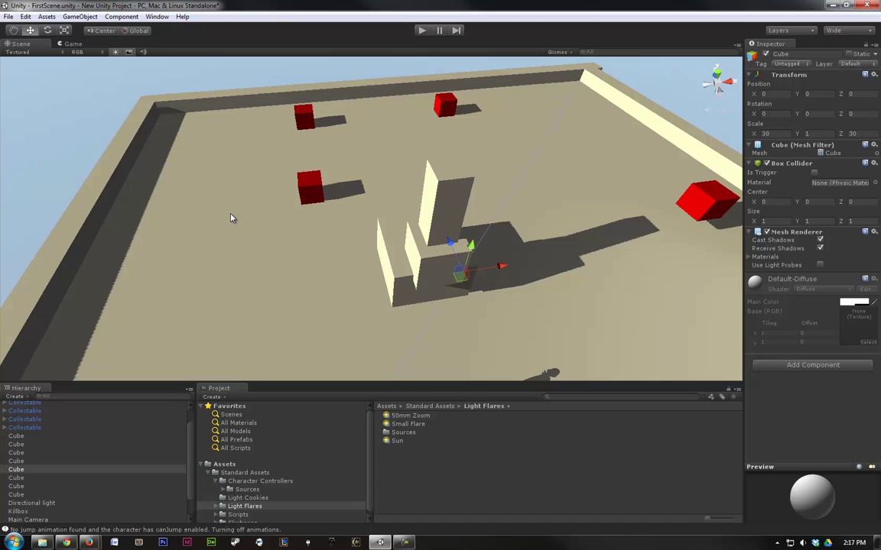
left_click(118, 147, "shift")
left_click(200, 100, "shift")
left_click(665, 140, "shift")
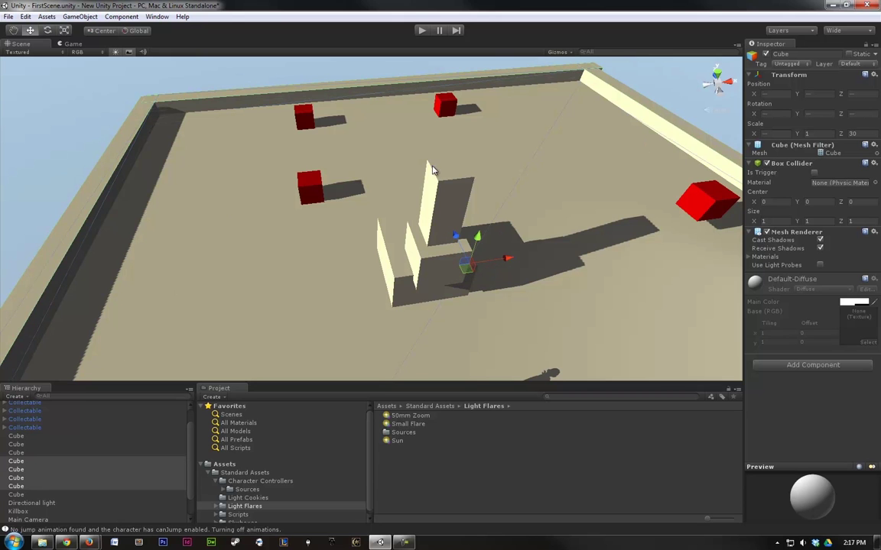
right_click_drag(398, 170, 554, 218)
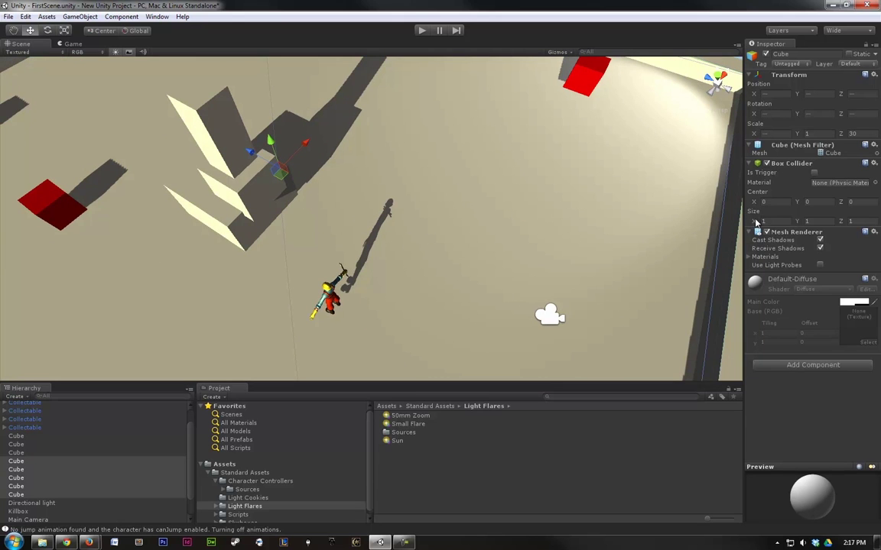
left_click_drag(465, 193, 360, 135, "alt")
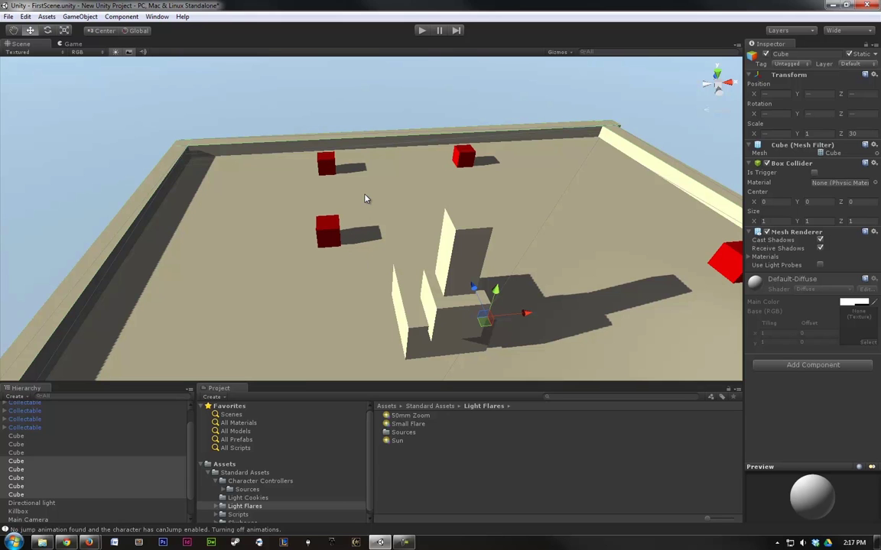
Open the Lightmapping window and move it clear of the stacked cubes
left_click_drag(342, 260, 324, 262, "alt")
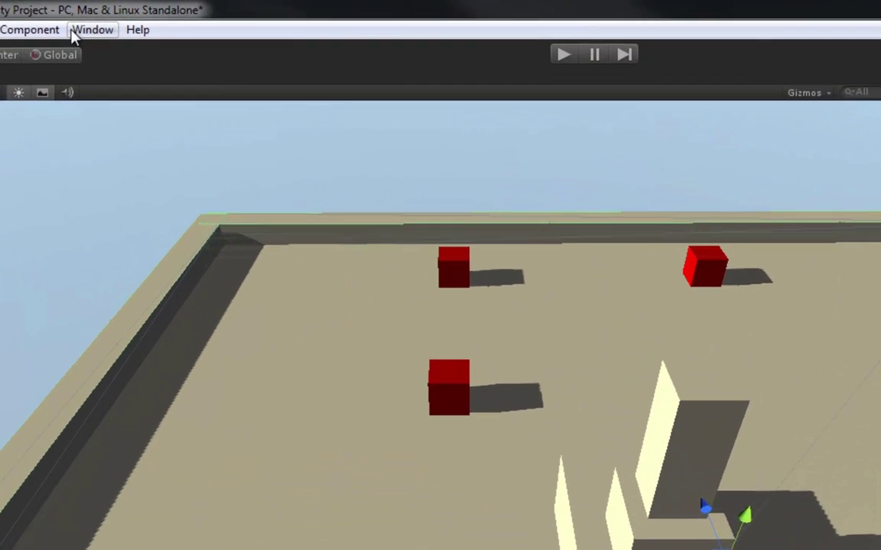
left_click(147, 17)
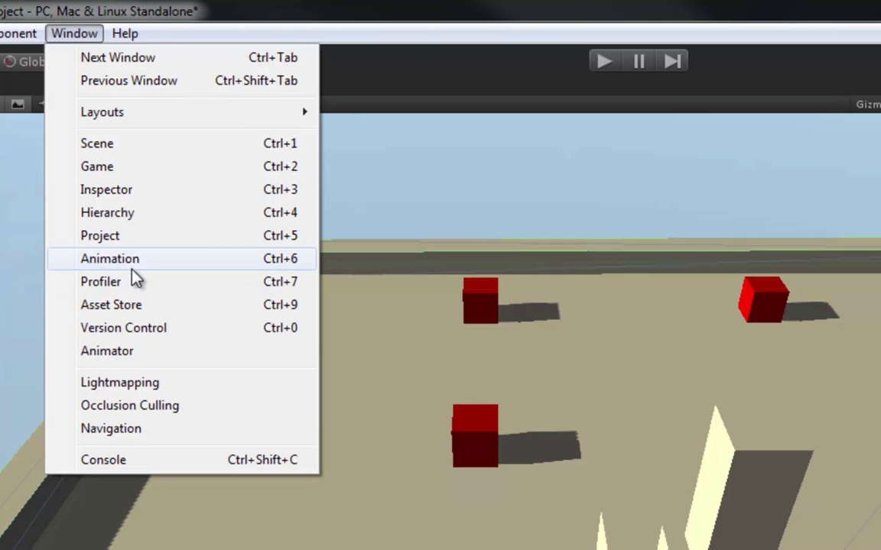
left_click(134, 383)
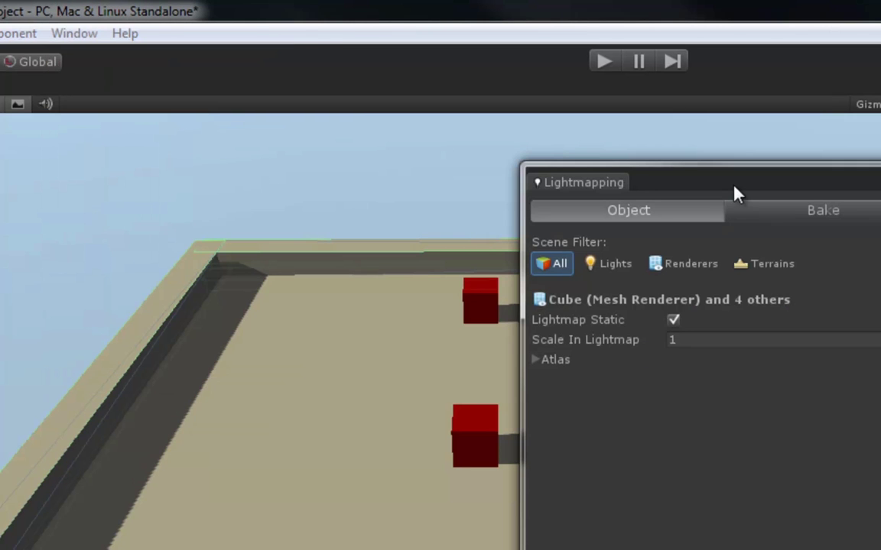
left_click_drag(735, 188, 515, 179)
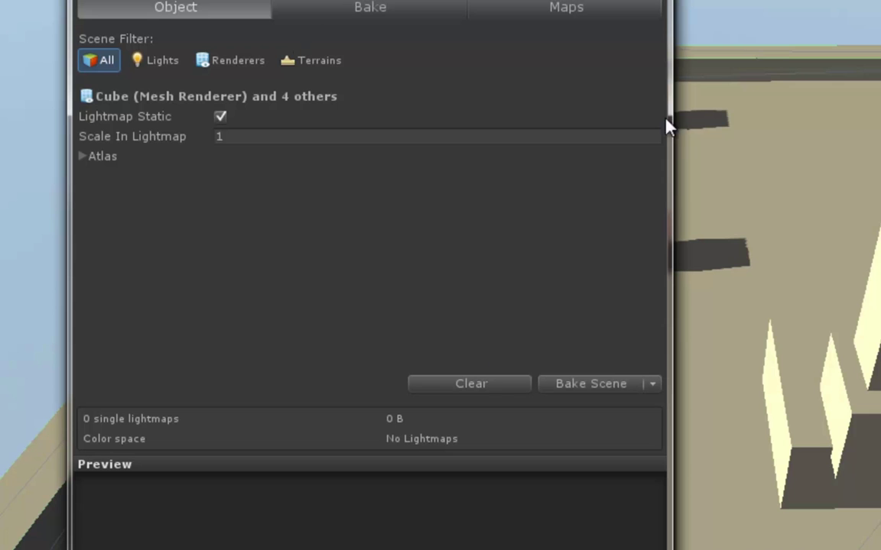
Review the lightmap bake options and the lightmapping object settings of the pillar cube
left_click(410, 21)
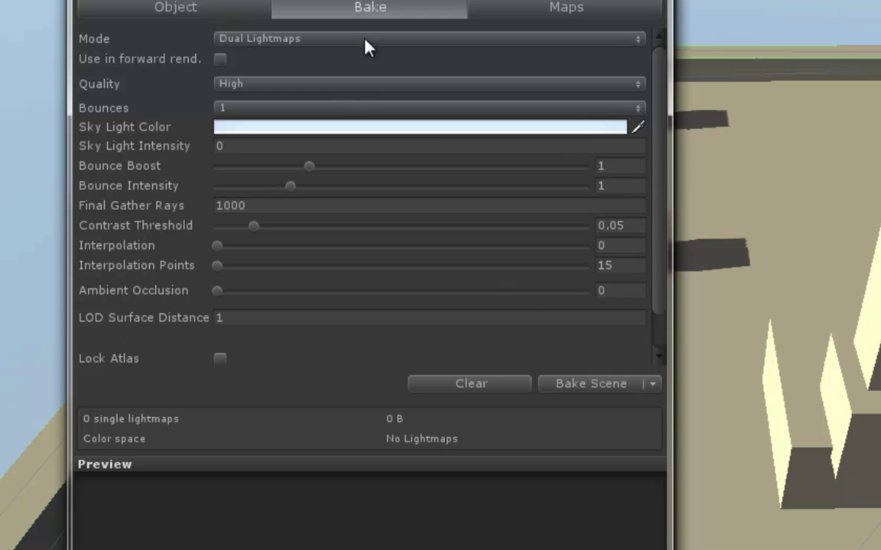
left_click(222, 10)
left_click(877, 277)
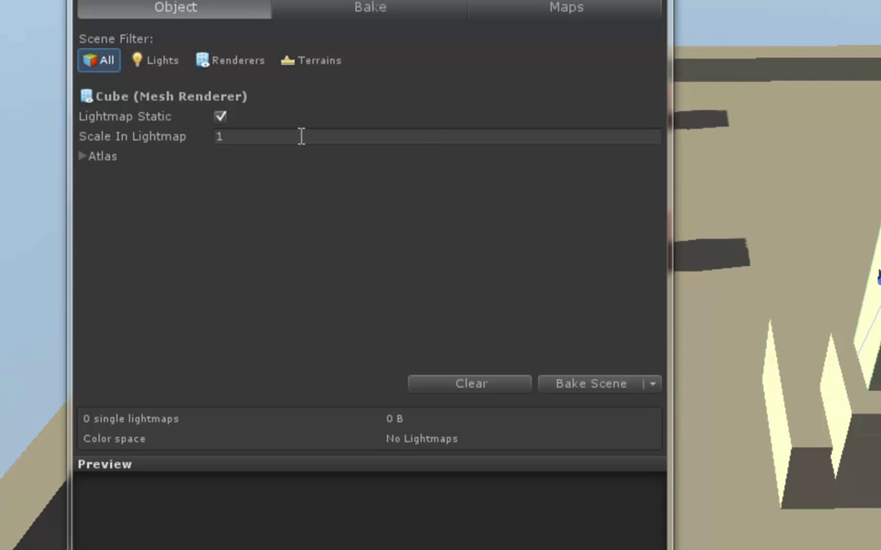
left_click(329, 9)
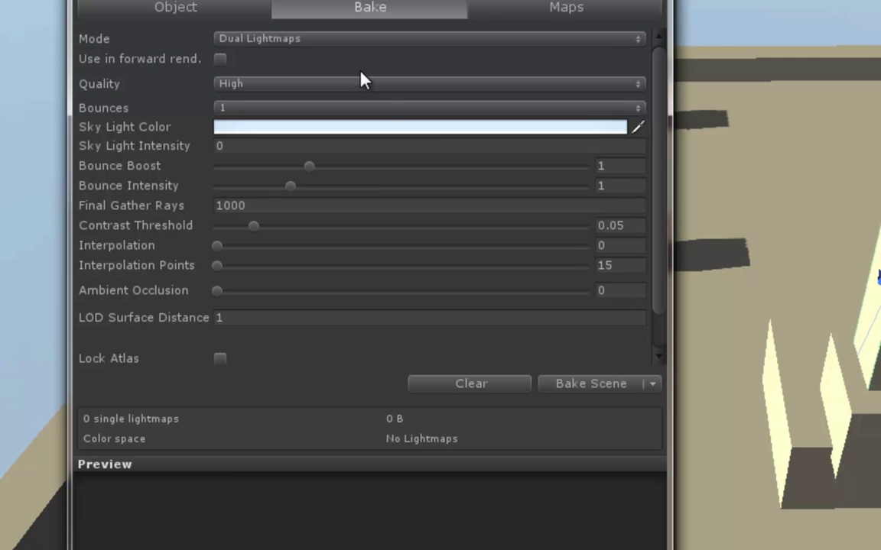
mouse_move(663, 164)
left_mouse_down()
mouse_move(662, 204)
mouse_move(666, 150)
left_mouse_up()
Set the lightmap bake mode to Single Lightmaps and keep the quality at High
left_click(292, 42)
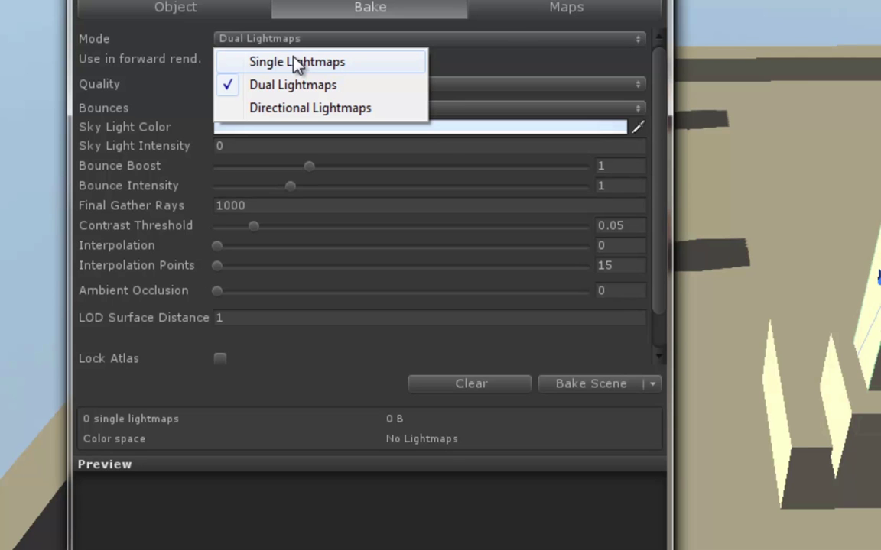
left_click(294, 60)
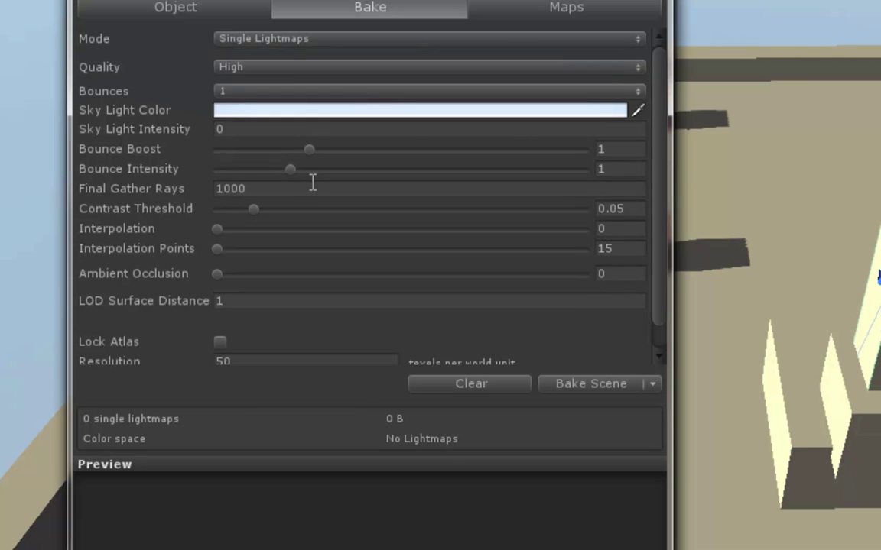
left_click(252, 63)
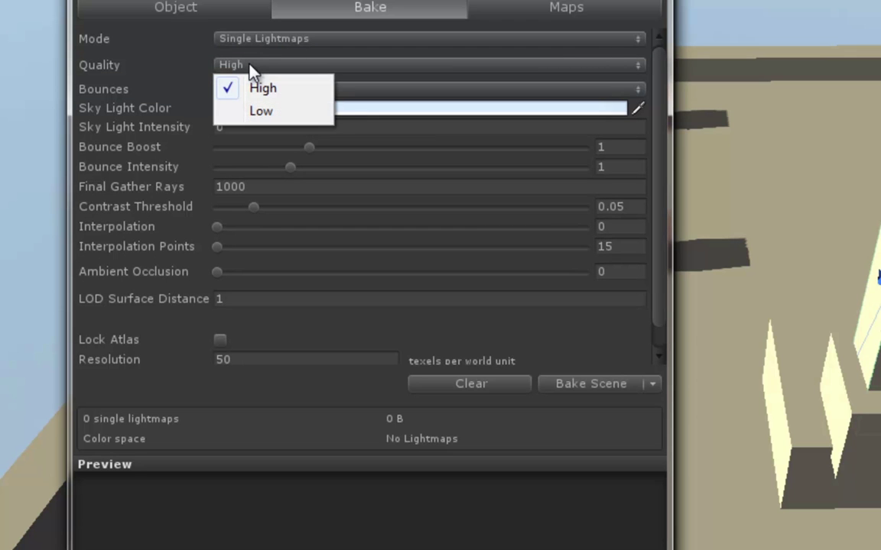
left_click(188, 58)
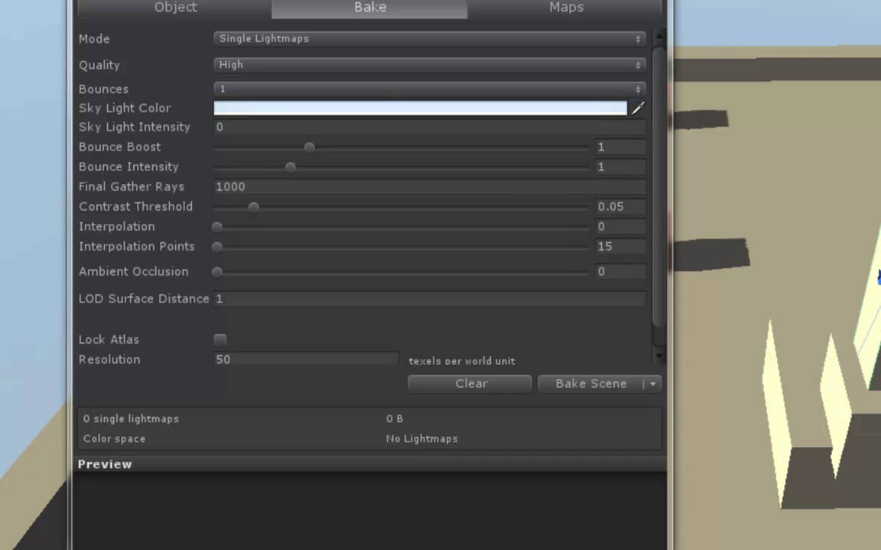
Set the Sky Light Color to pale blue, RGB 204, 230, 255, with a Sky Light Intensity of 0
left_click(263, 111)
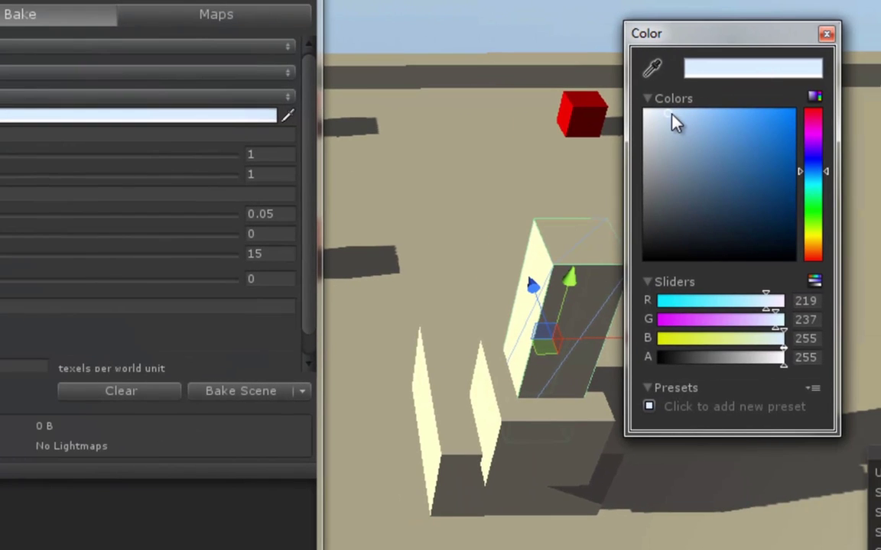
left_click_drag(672, 117, 678, 92)
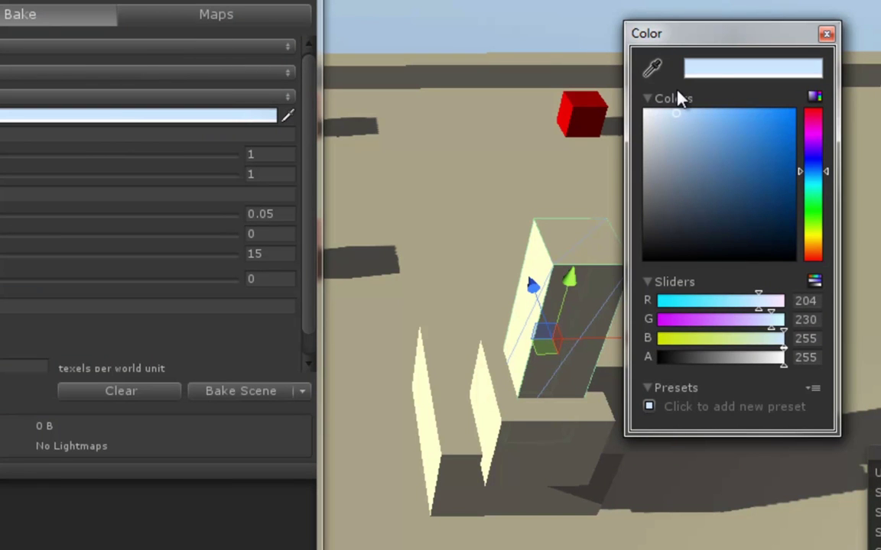
left_click(826, 35)
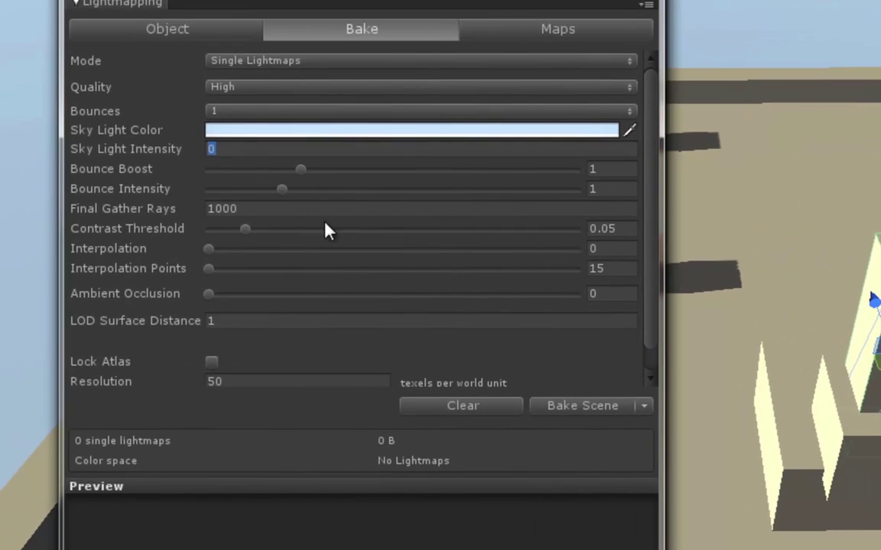
type("1")
key("BackSpace")
type("0")
Set Final Gather Rays to 300 and keep Ambient Occlusion at 0
left_click(256, 209)
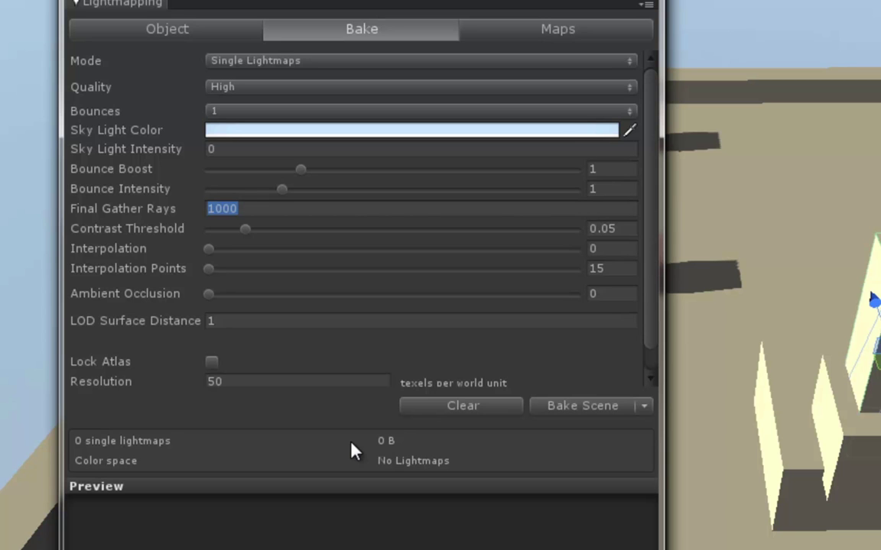
type("300")
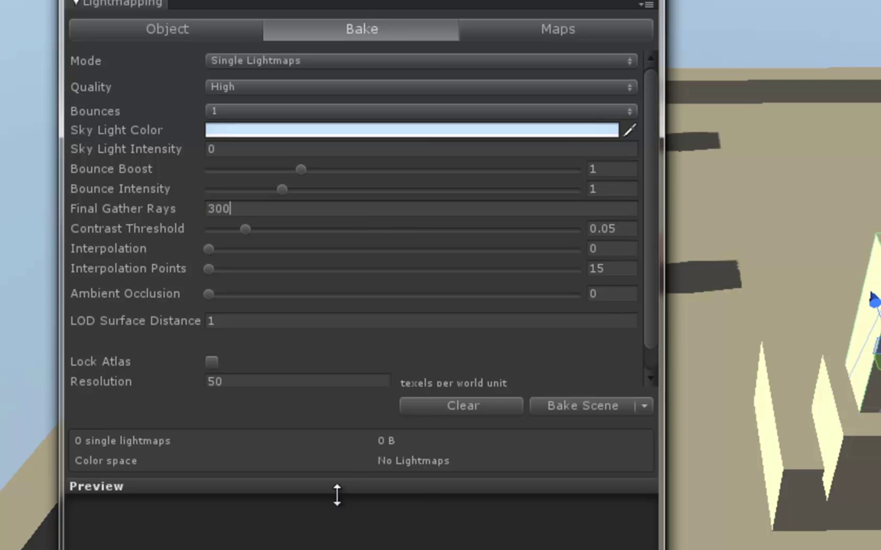
left_click_drag(387, 294, 211, 312)
left_click_drag(213, 300, 182, 300)
Set the lightmap bake resolution to 5 texels per world unit
scroll(350, 316, "down", 1)
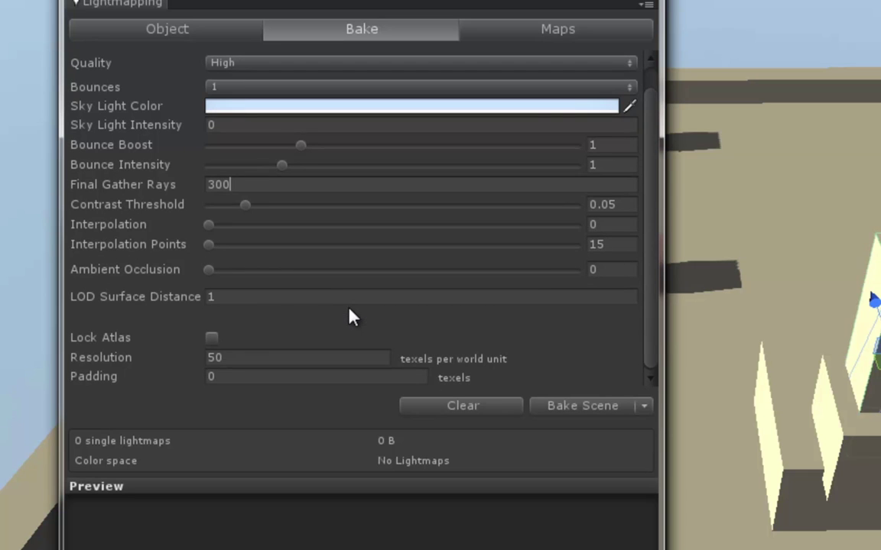
left_click(228, 358)
scroll(336, 299, "up", 1)
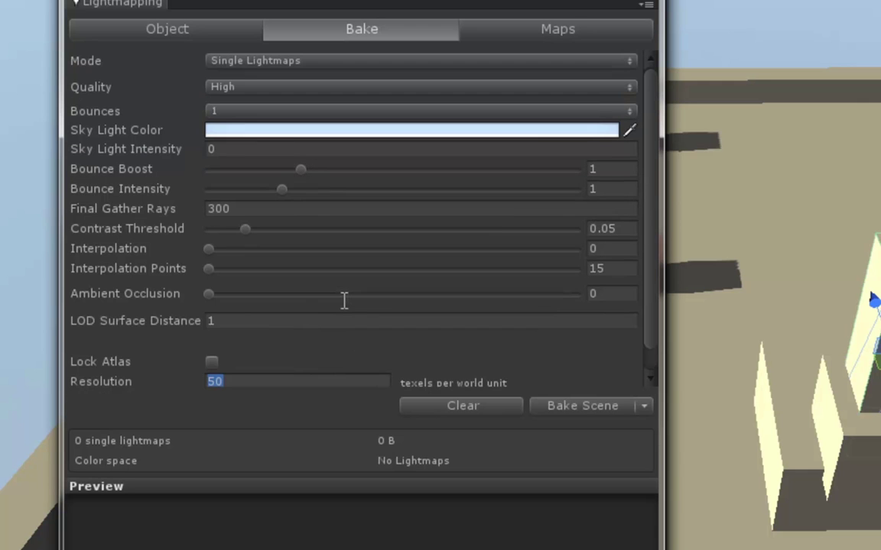
scroll(344, 301, "down", 1)
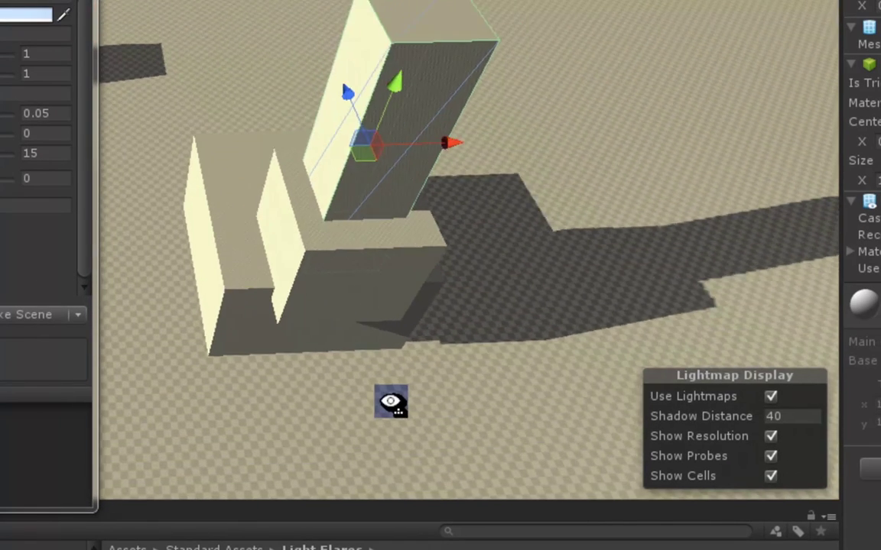
right_click_drag(391, 402, 493, 377)
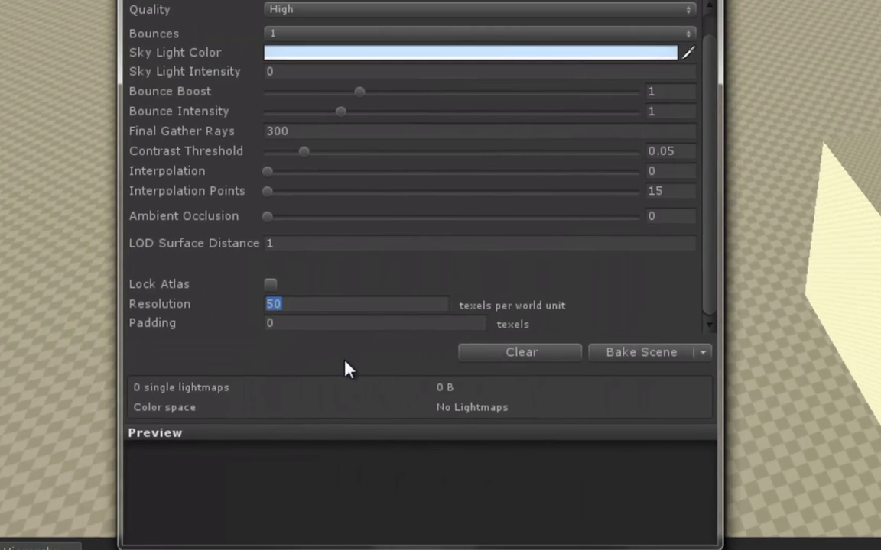
type("5")
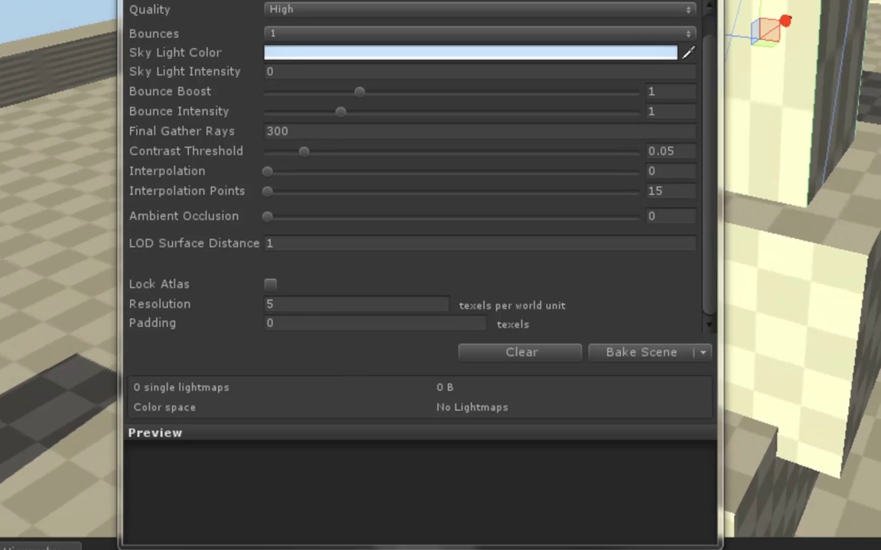
Bake the scene's lightmaps, then close the Lightmapping window and view the stacked cubes
right_click_drag(867, 276, 868, 276)
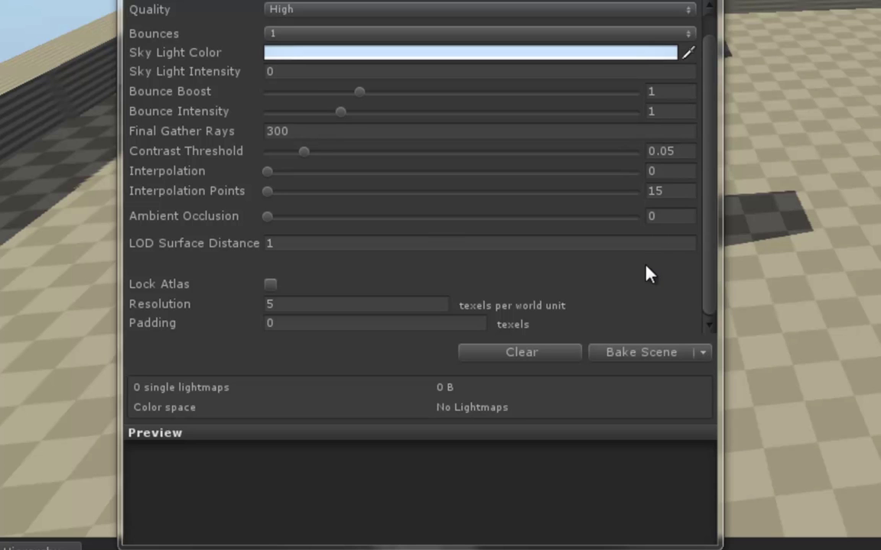
left_click(631, 354)
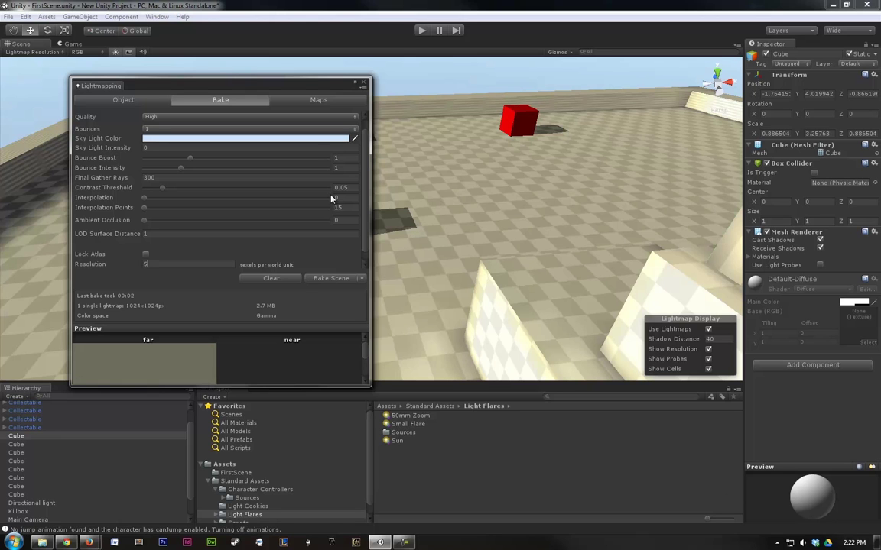
left_click(365, 81)
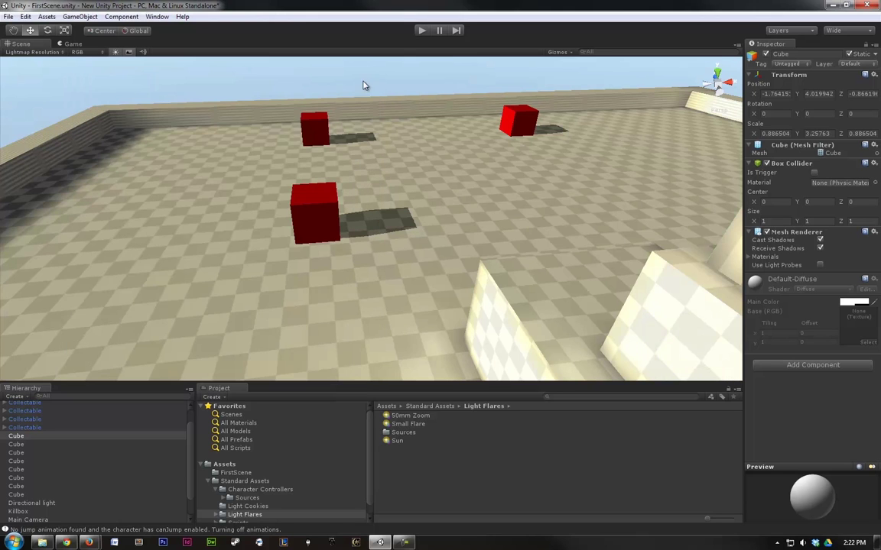
left_click_drag(275, 251, 298, 283, "alt")
Reopen the Lightmapping window, turn off Show Resolution in the Lightmap Display, and move the window off the scene
left_click(156, 16)
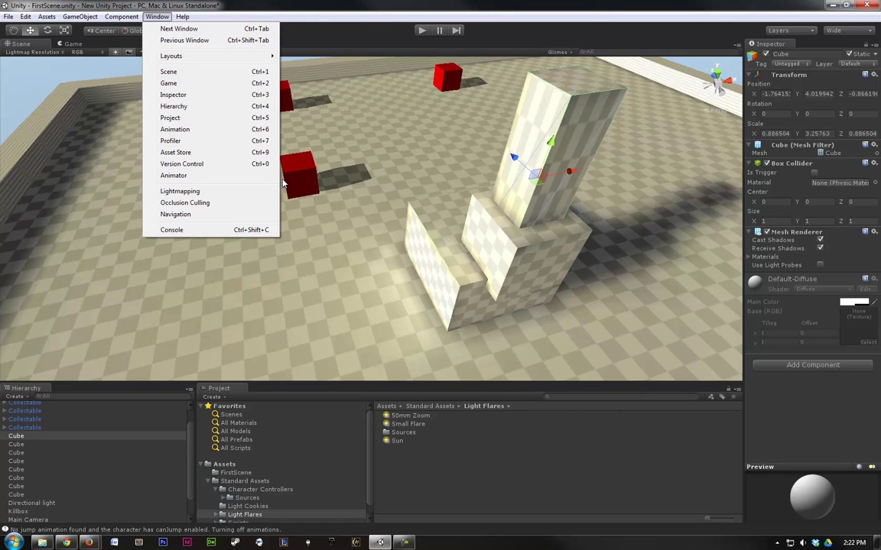
left_click(194, 191)
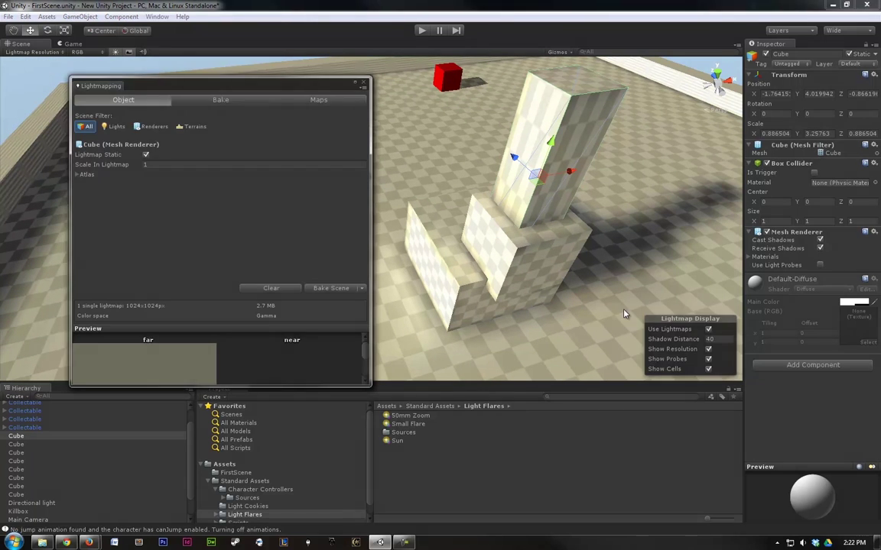
left_click(709, 350)
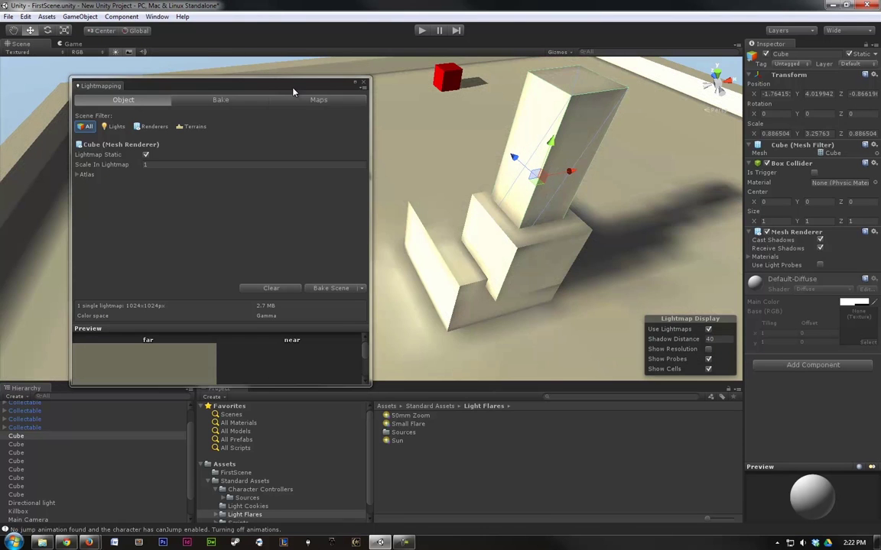
left_click_drag(262, 83, 764, 165)
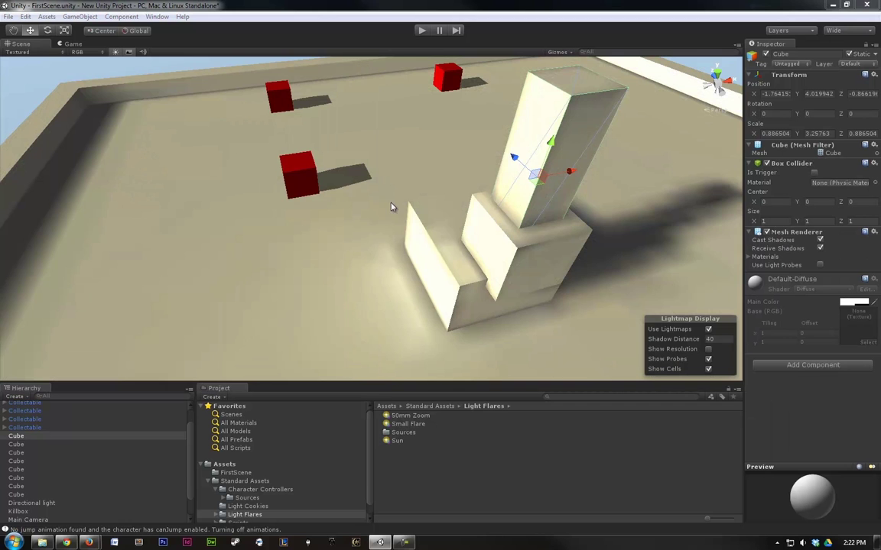
Deactivate the Spotlight and the Directional light objects so the level relies on its baked lighting
left_click_drag(369, 226, 563, 291, "alt")
scroll(458, 202, "down", 5)
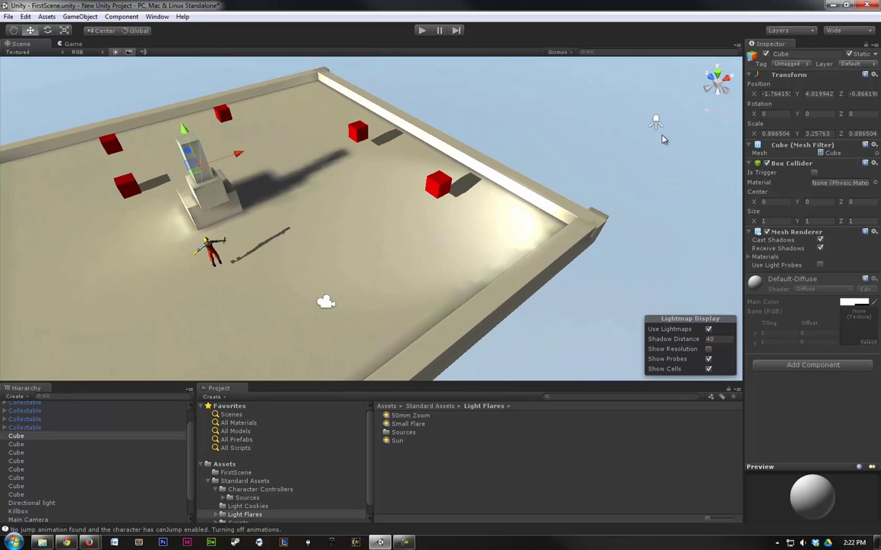
left_click(656, 125)
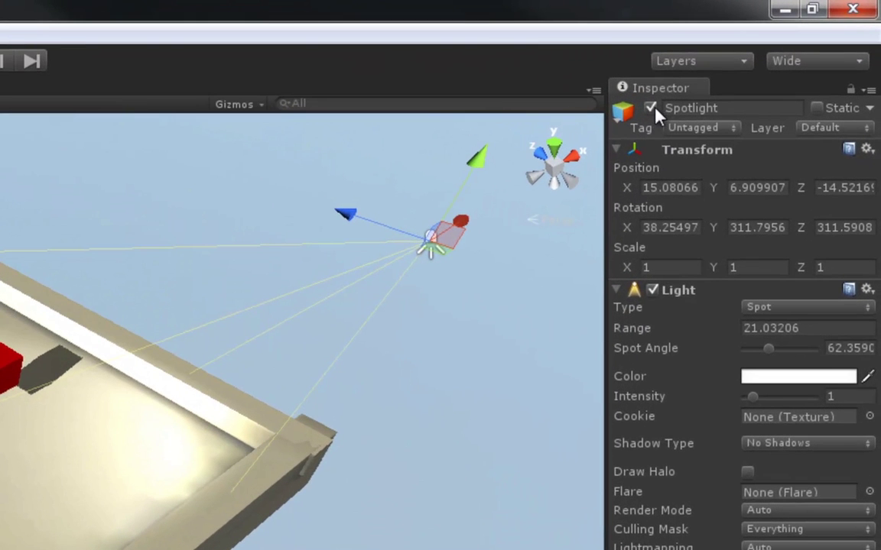
left_click(652, 108)
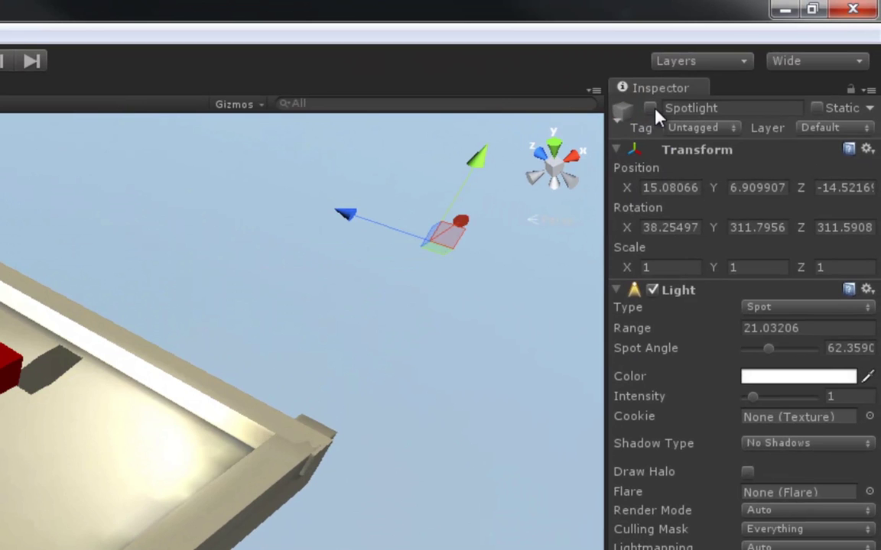
right_click_drag(189, 428, 196, 249)
left_click(0, 549)
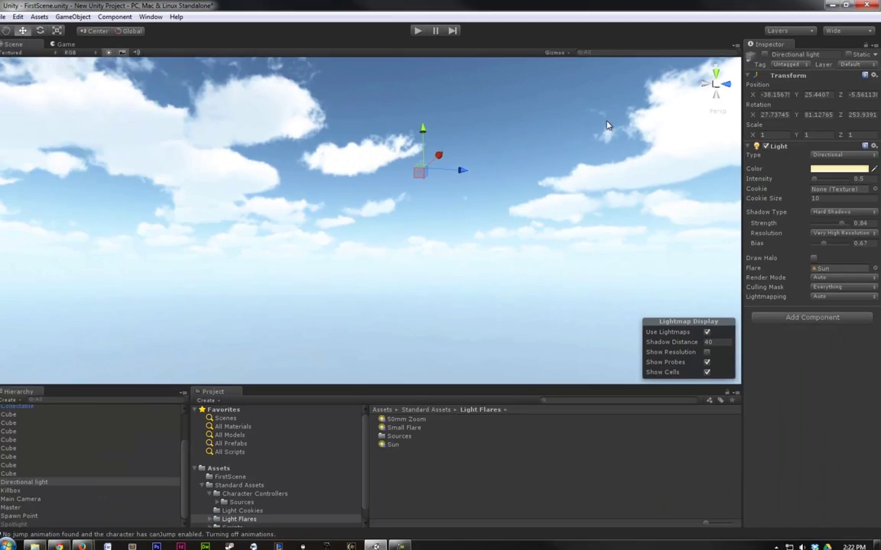
right_click_drag(608, 125, 188, 265)
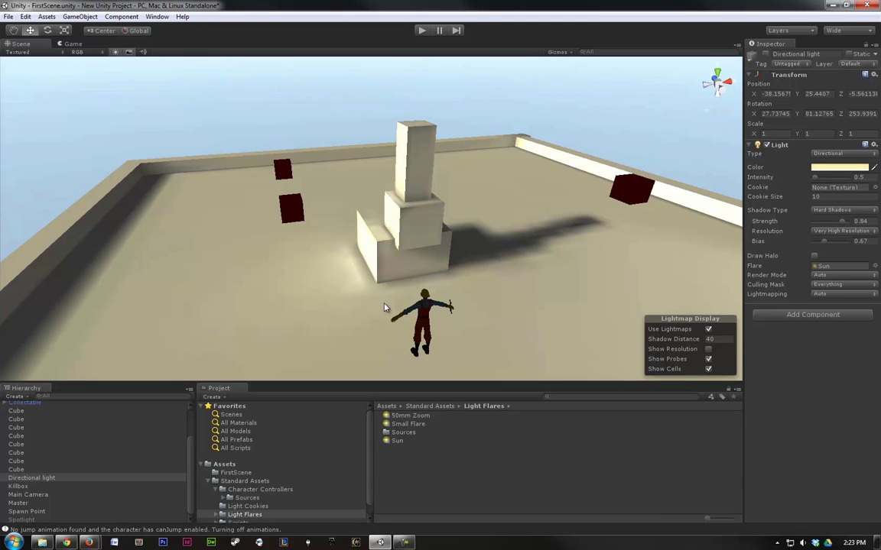
Brighten the ambient light in the render settings to a grey of RGB 174, 174, 174
left_click(30, 17)
left_click(88, 253)
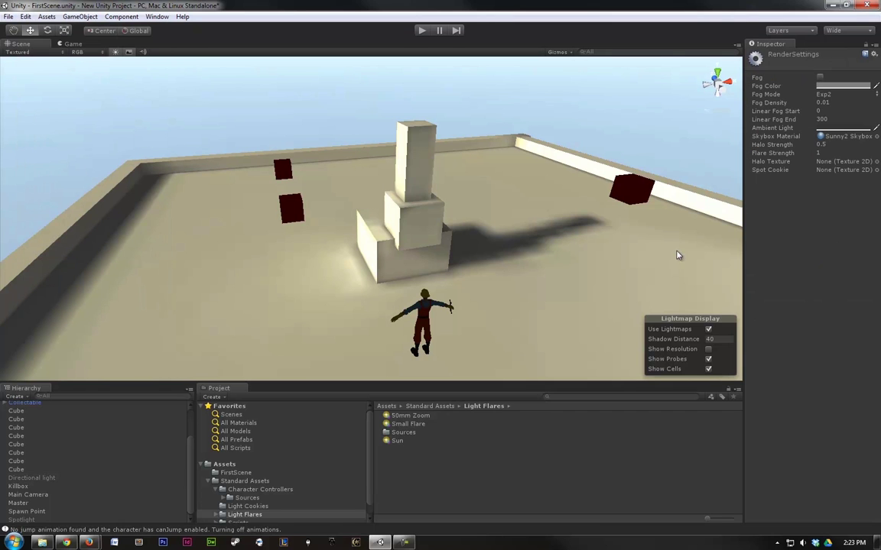
left_click(841, 128)
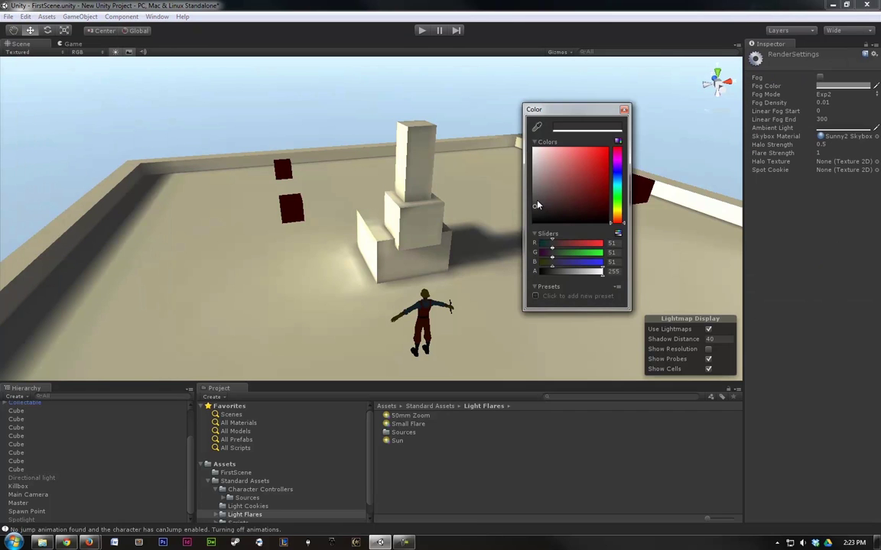
mouse_move(537, 206)
left_mouse_down()
mouse_move(534, 178)
mouse_move(537, 190)
mouse_move(555, 164)
mouse_move(540, 174)
mouse_move(529, 164)
mouse_move(525, 176)
left_mouse_up()
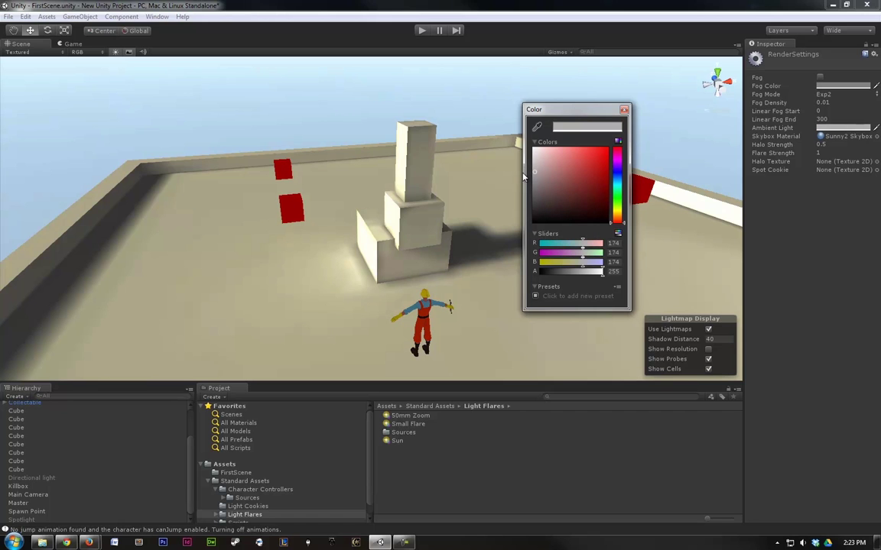
left_click(624, 109)
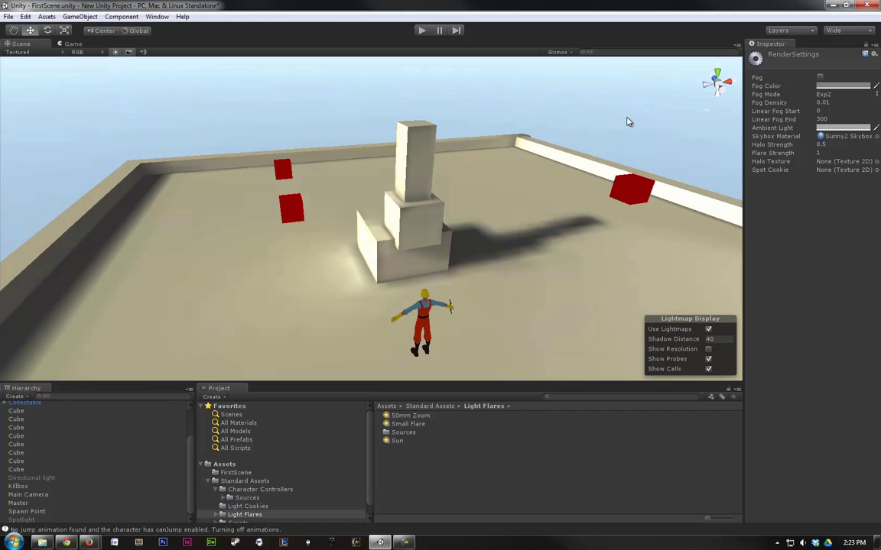
Play-test the level, running the character around the cube stack and the baked shadows to inspect the lighting, and stop the game
left_click(421, 32)
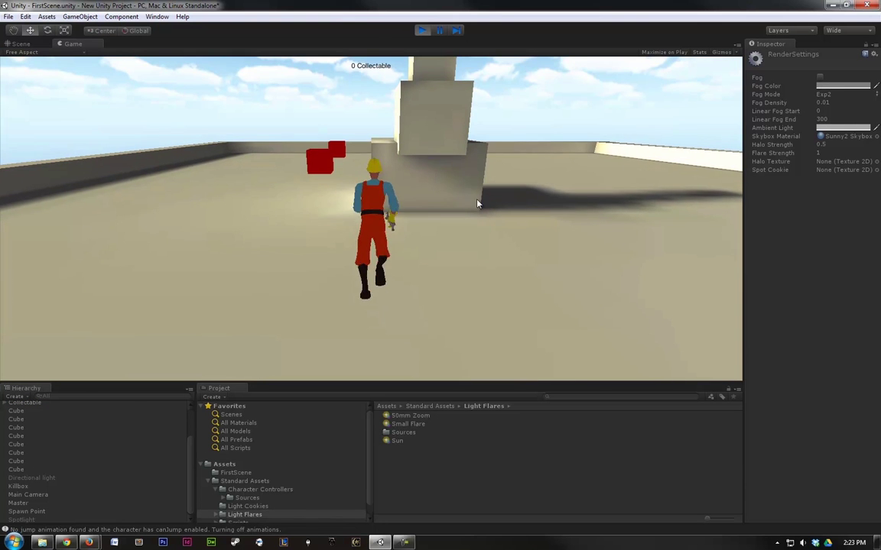
key("d")
key("w")
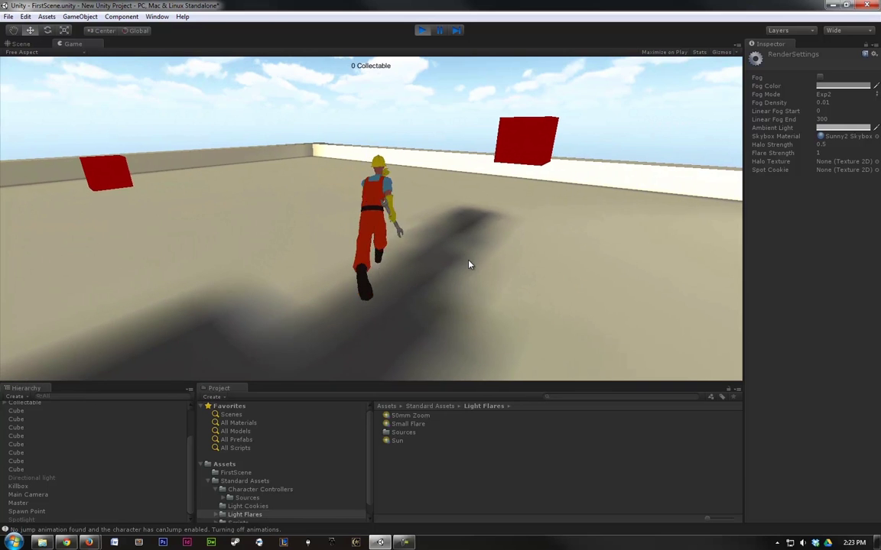
key("a")
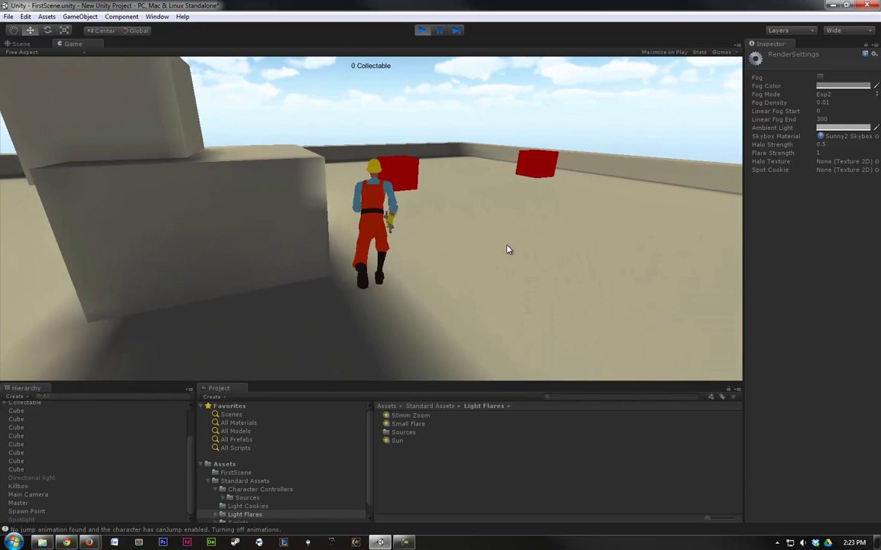
key("d")
key("space")
key("w")
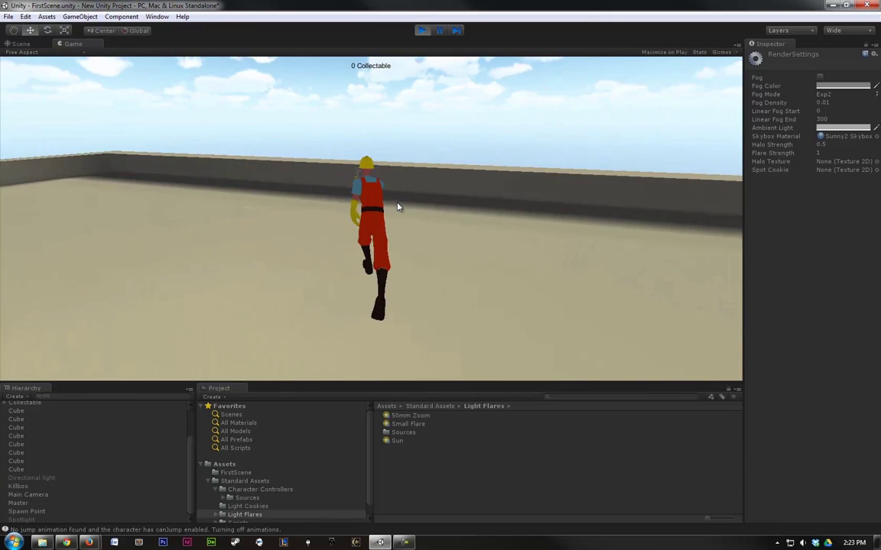
key("a")
left_click(422, 31)
Move the three stacked cubes apart across the floor, away from their baked shadow
left_click(414, 170)
left_click_drag(413, 169, 285, 204)
left_click(410, 194)
left_click_drag(410, 195, 541, 194)
left_click(425, 256)
left_click_drag(386, 233, 370, 137)
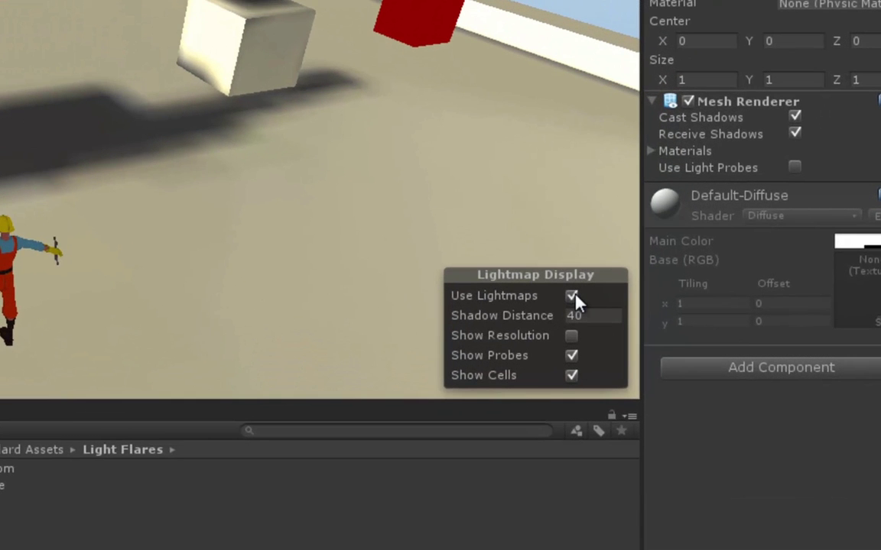
Switch Use Lightmaps off and on again in the Lightmap Display to compare the scene with and without baked lighting
left_click(572, 296)
left_click(571, 297)
left_click(572, 297)
left_click(572, 297)
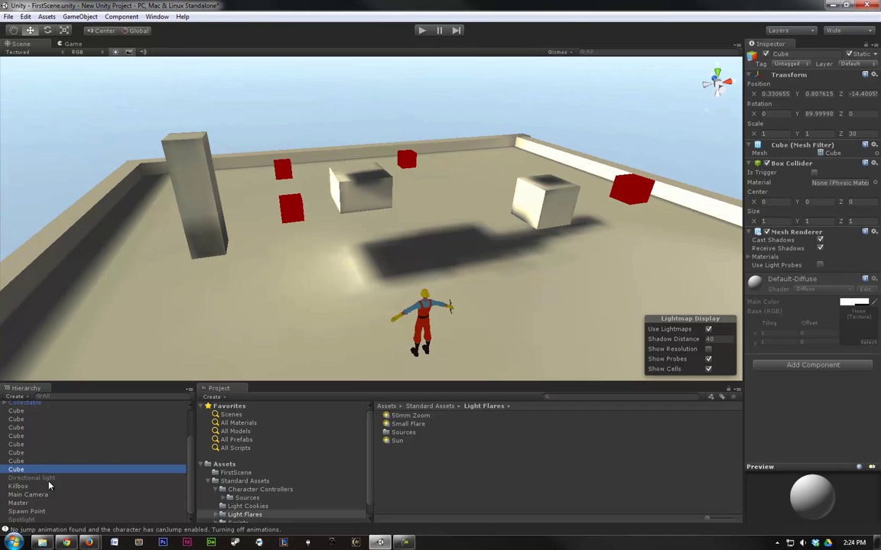
Reactivate the Directional light and the Spotlight objects
left_click(44, 479)
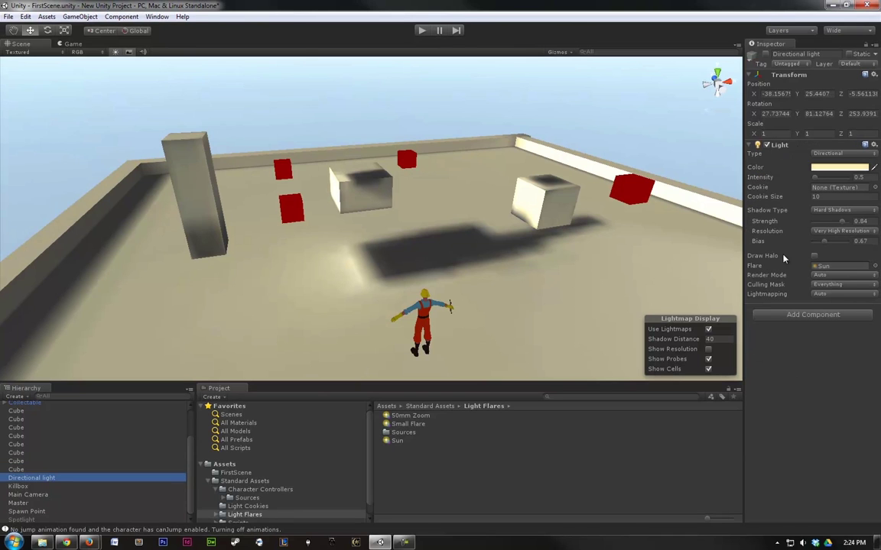
left_click(33, 519)
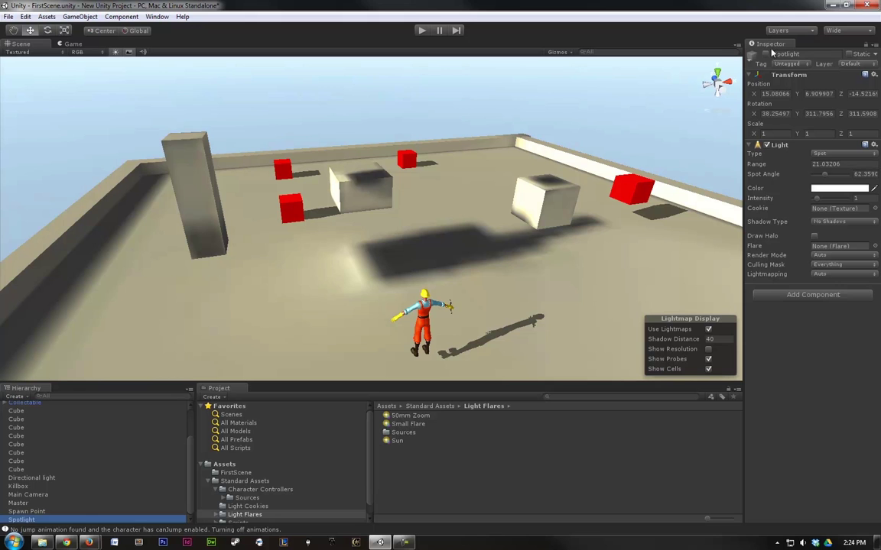
right_click_drag(480, 259, 497, 260)
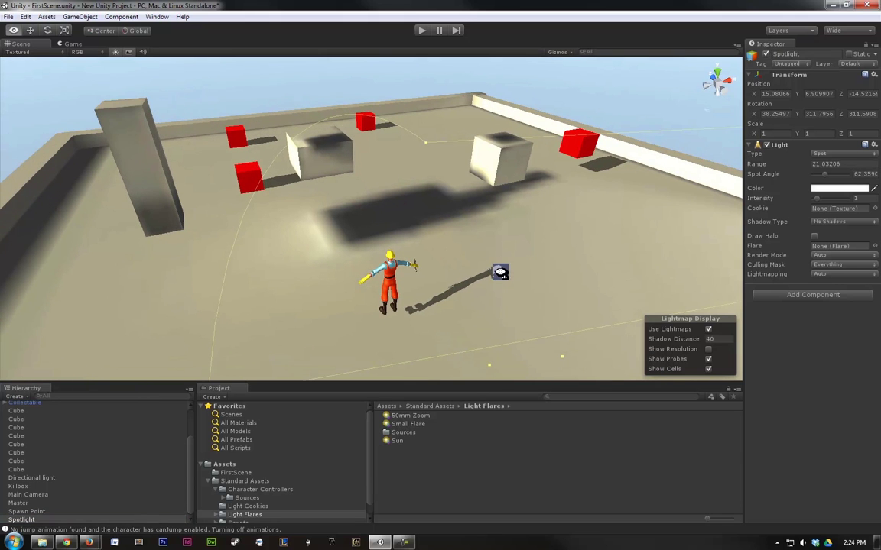
Set the ambient light in the render settings to RGB 51, 51, 51
left_click(27, 15)
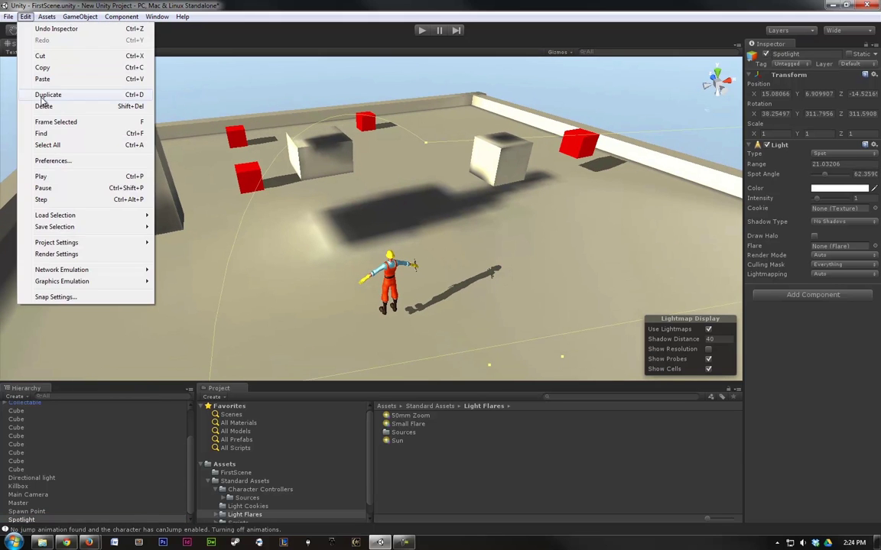
left_click(63, 239)
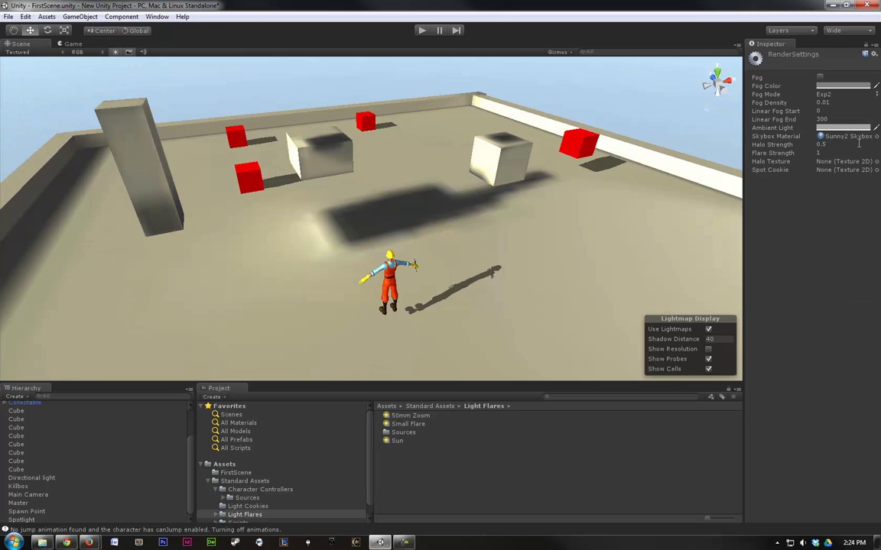
left_click(841, 128)
left_click(616, 244)
type("51")
key("Tab")
type("51")
key("Tab")
type("51")
left_click(453, 224)
Clear the scene's baked lightmaps, close the Lightmapping window, and view the level under realtime lighting
left_click_drag(453, 224, 291, 285, "alt")
scroll(368, 337, "up", 5, "alt")
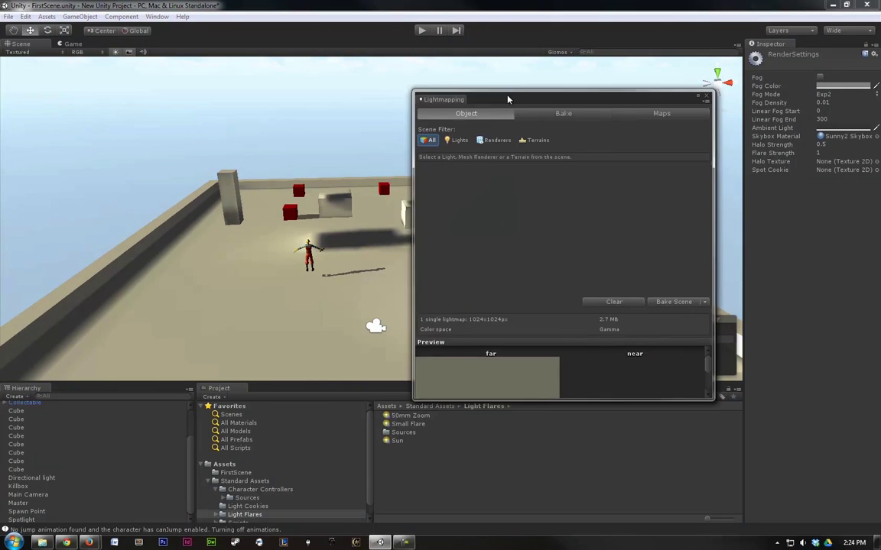
left_click_drag(502, 96, 393, 95)
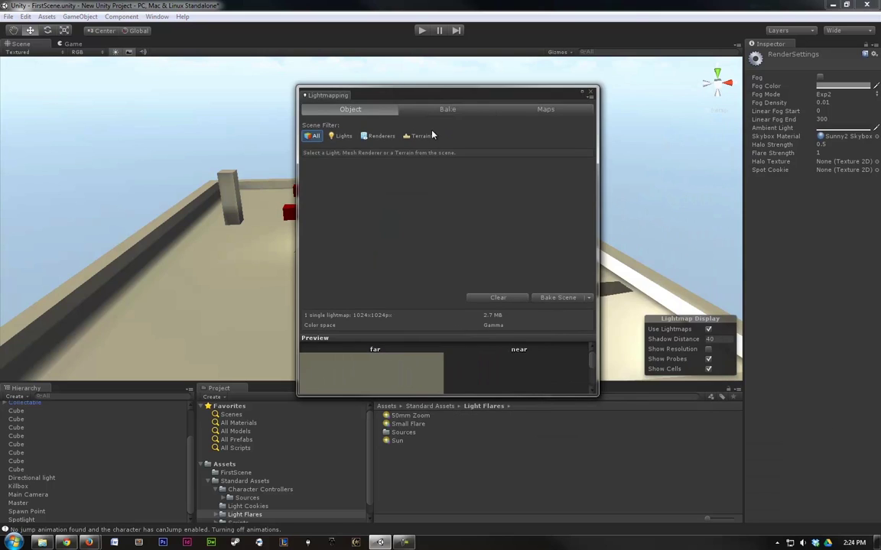
left_click(447, 109)
left_click(498, 298)
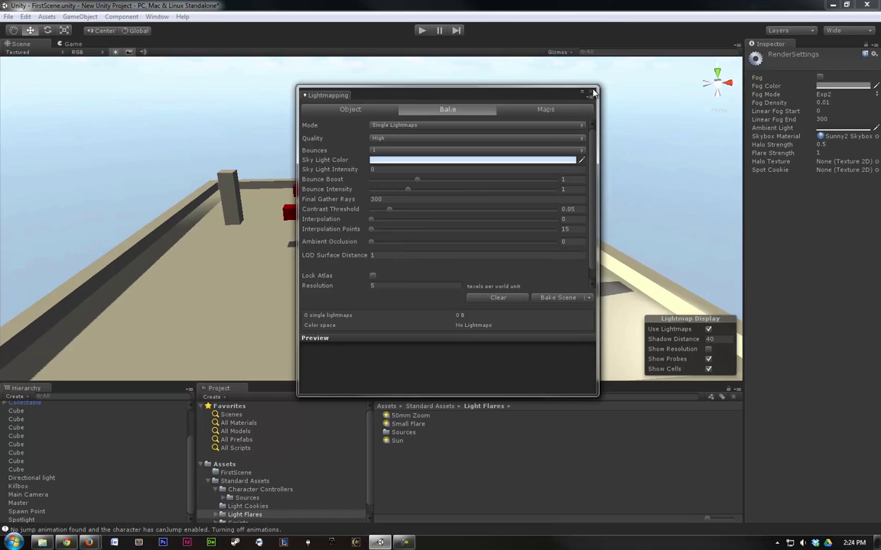
left_click(594, 92)
right_click_drag(595, 92, 413, 197)
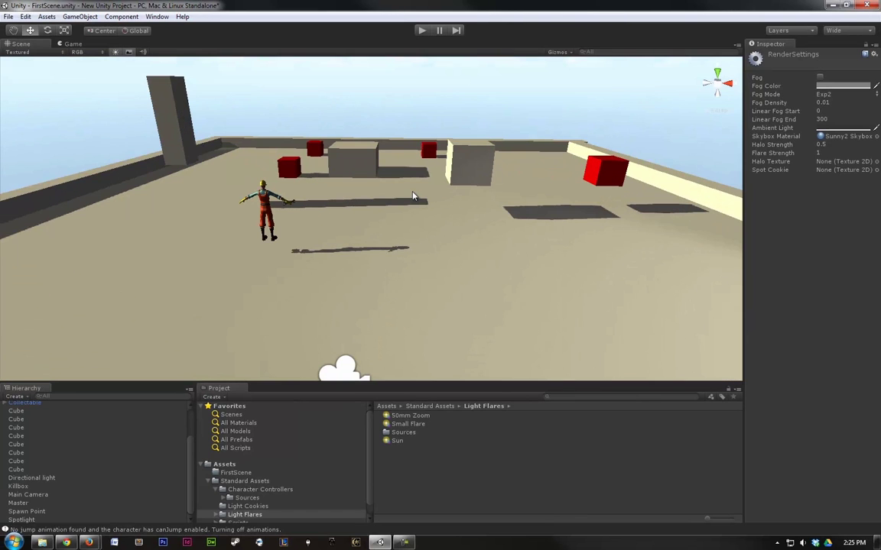